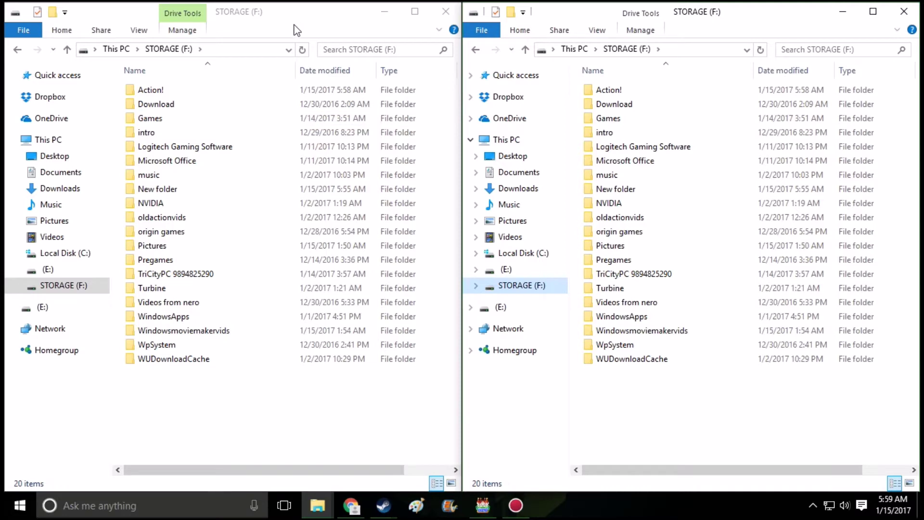
# In the left window, open New folder on the STORAGE (F:) drive.
pyautogui.click(275, 19)
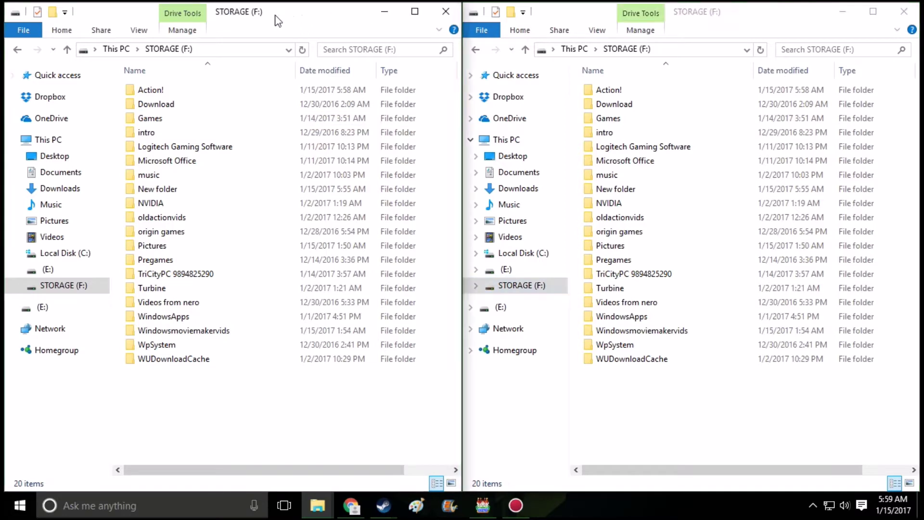
pyautogui.click(577, 13)
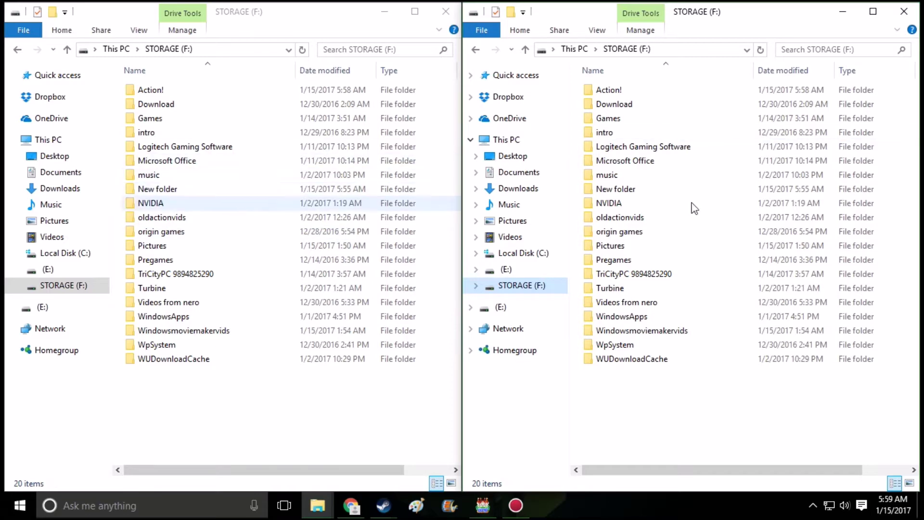
pyautogui.click(59, 254)
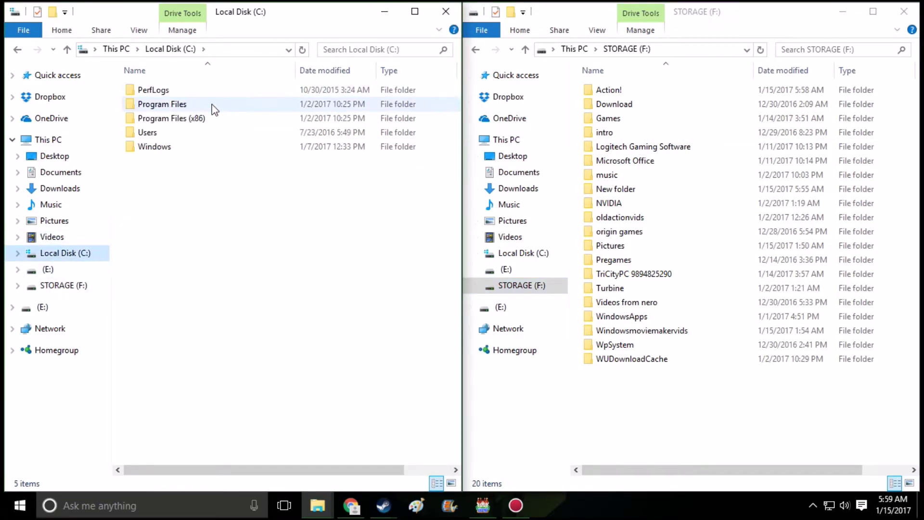
pyautogui.click(60, 286)
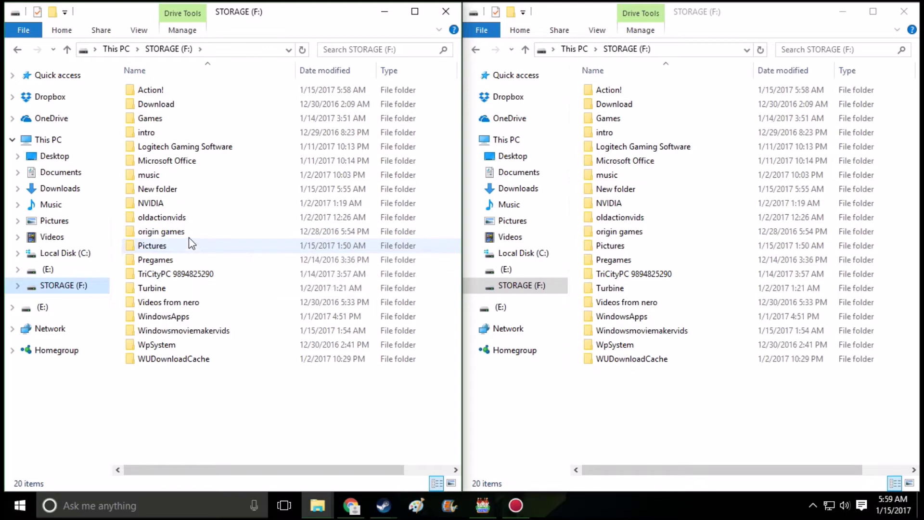
pyautogui.doubleClick(166, 189)
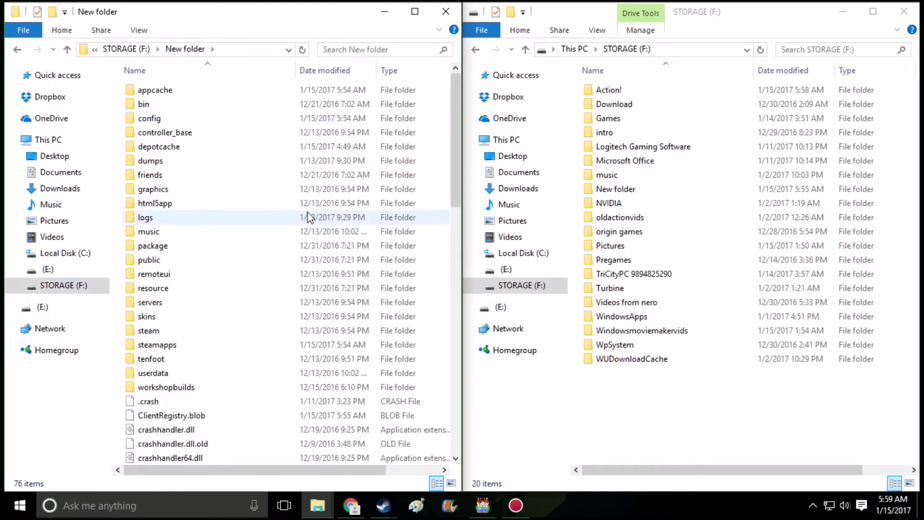
# Browse steamapps > common > RPG Maker MV > dlc to list the add-on packs.
pyautogui.scroll(-6, 343, 174)
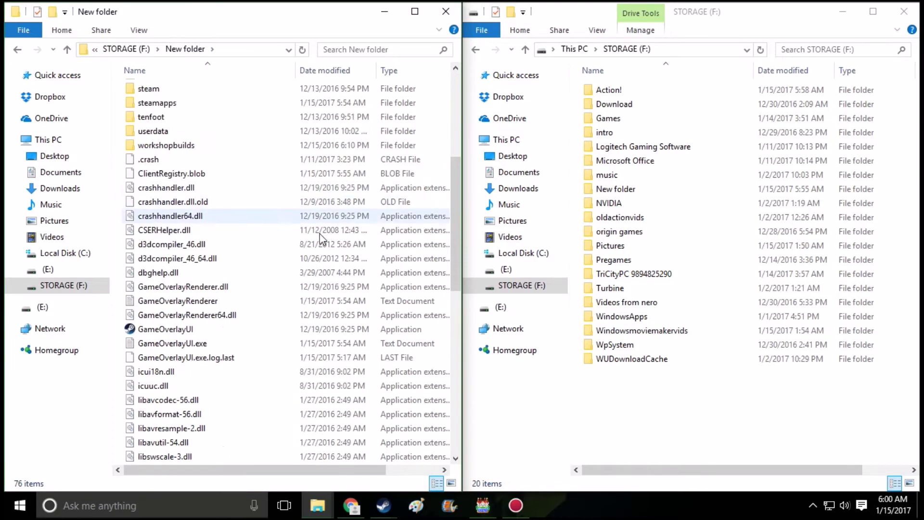
pyautogui.scroll(1, 306, 236)
pyautogui.scroll(3, 305, 231)
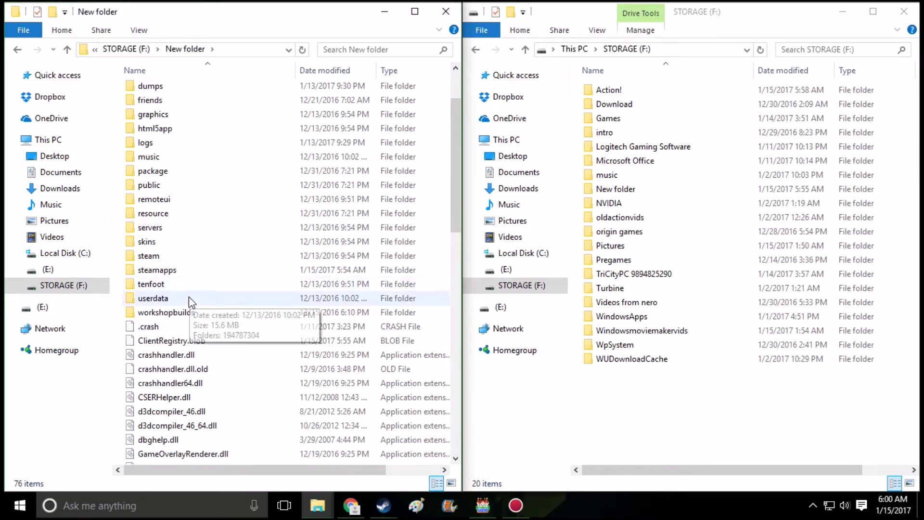
pyautogui.doubleClick(189, 270)
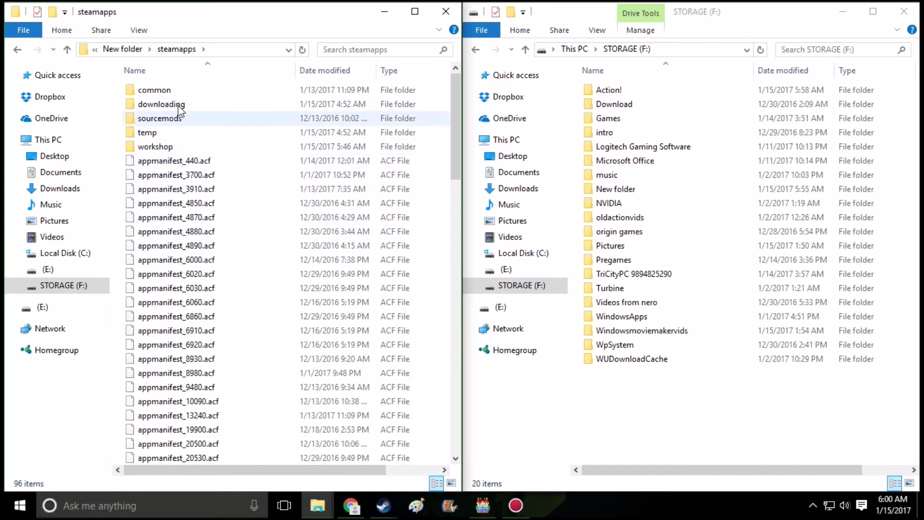
pyautogui.doubleClick(176, 89)
pyautogui.scroll(-15, 207, 232)
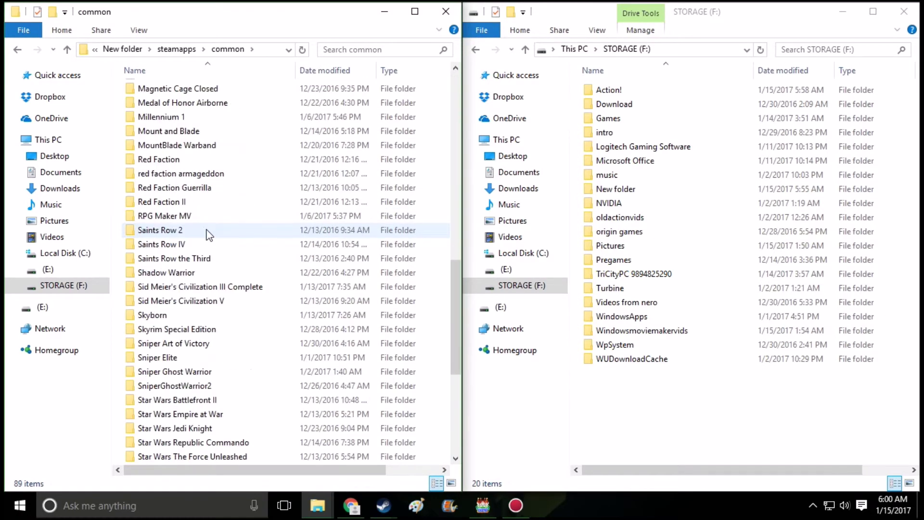
pyautogui.doubleClick(179, 216)
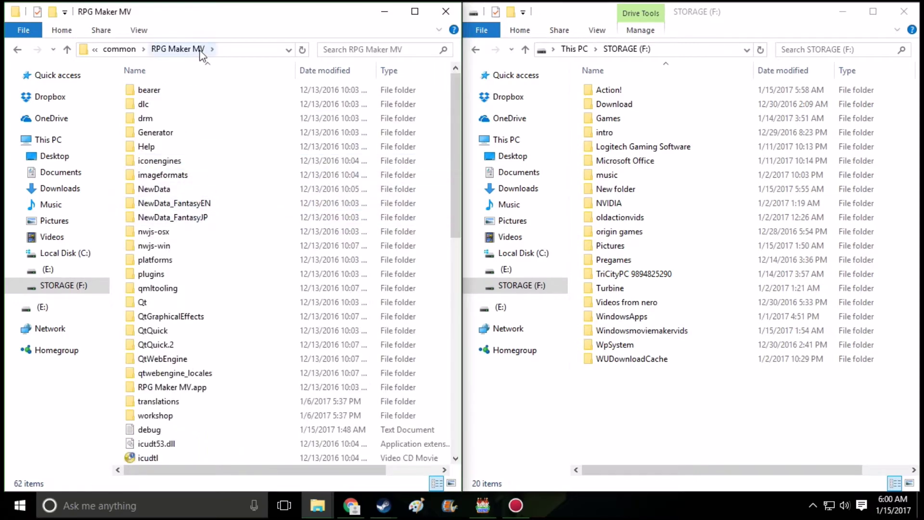
pyautogui.doubleClick(163, 104)
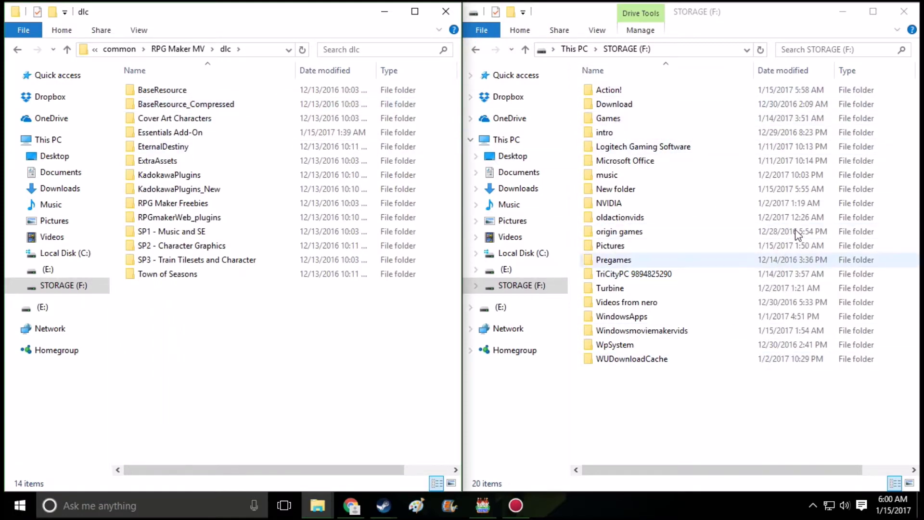
# In the right window, browse STORAGE (F:) > Games > Games > GBA style.
pyautogui.click(519, 172)
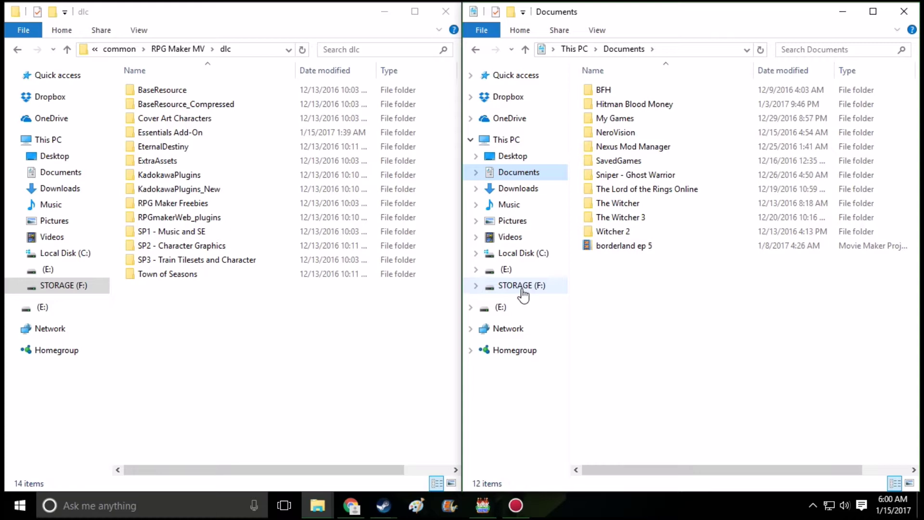
pyautogui.click(521, 289)
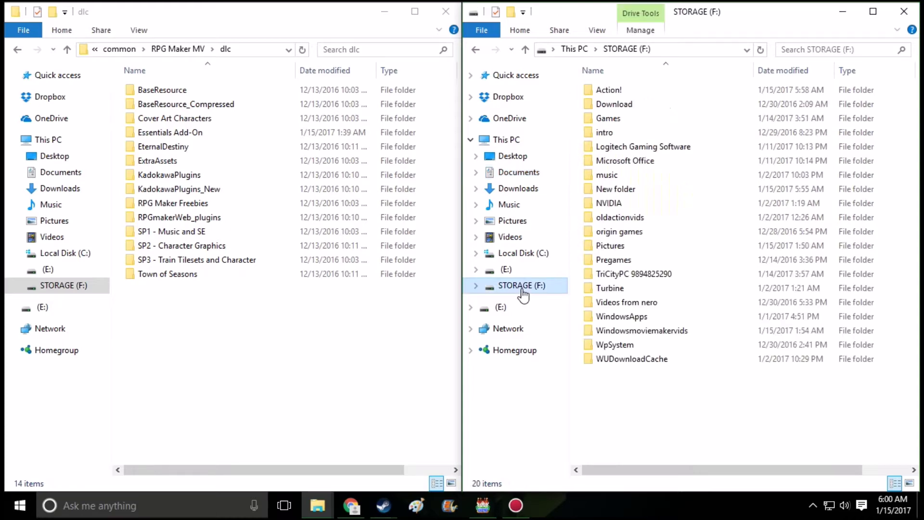
pyautogui.doubleClick(648, 122)
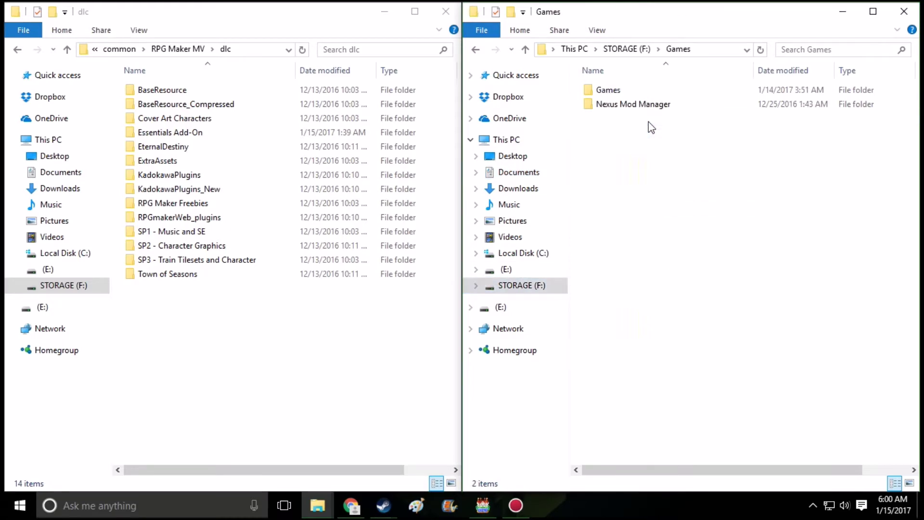
pyautogui.doubleClick(632, 93)
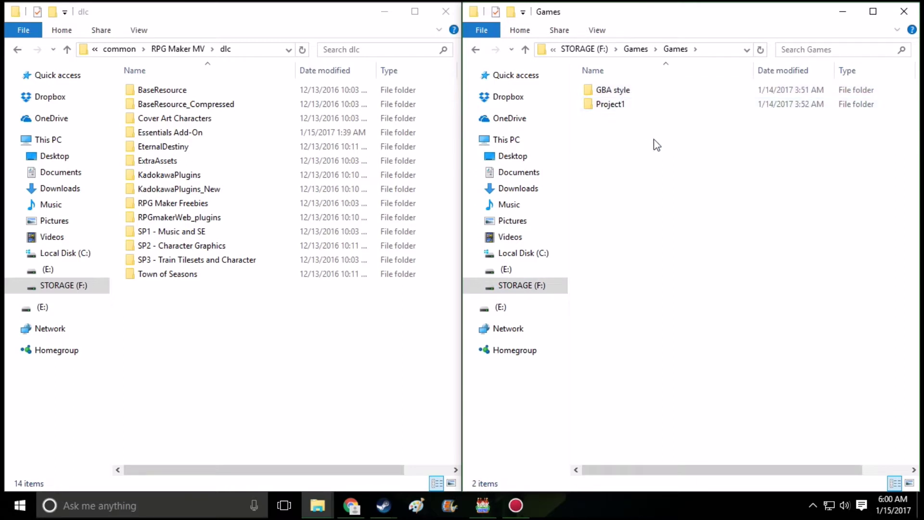
pyautogui.doubleClick(627, 92)
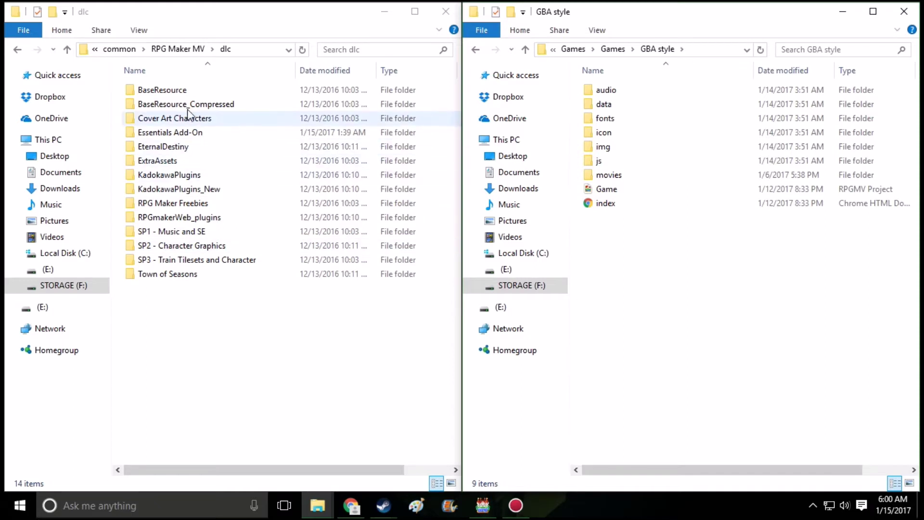
# Copy both character sheets from dlc\EternalDestiny\Characters and open the project's img folder.
pyautogui.doubleClick(195, 152)
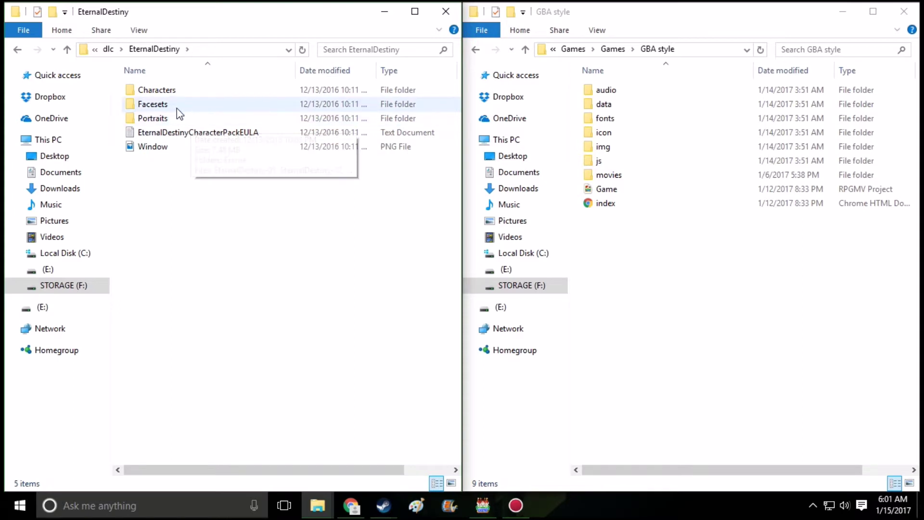
pyautogui.doubleClick(171, 90)
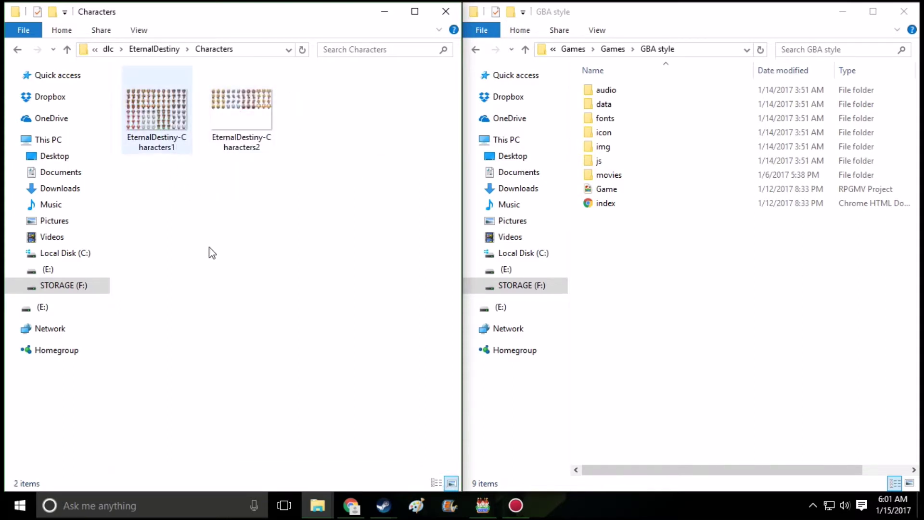
pyautogui.moveTo(170, 176); pyautogui.dragTo(222, 127)
pyautogui.rightClick(223, 128)
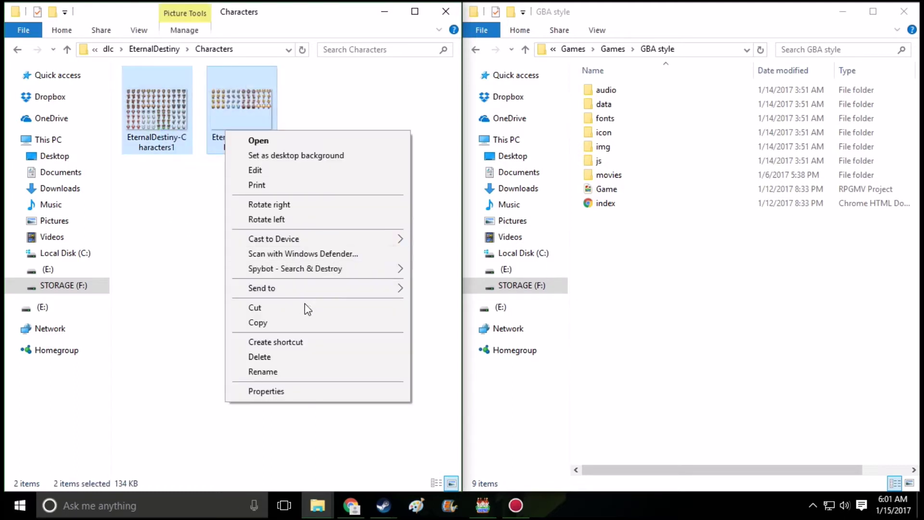
pyautogui.click(287, 323)
pyautogui.rightClick(247, 105)
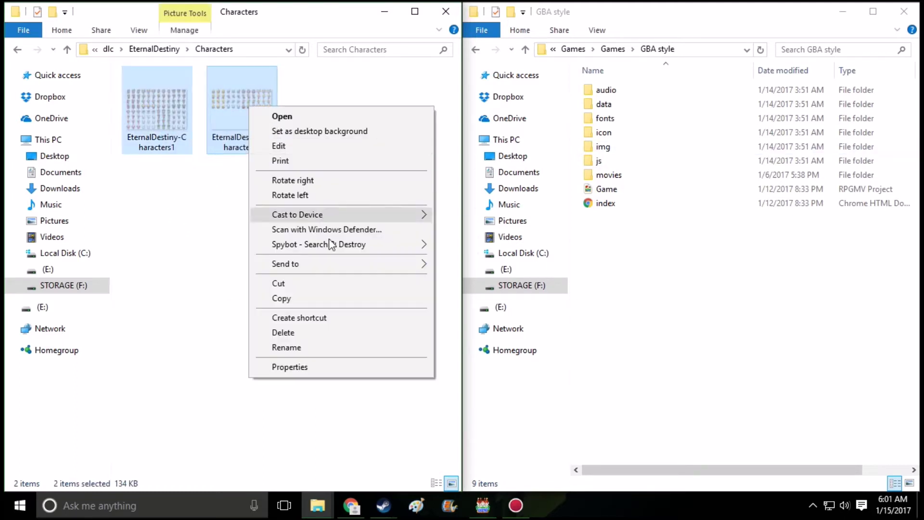
pyautogui.click(328, 297)
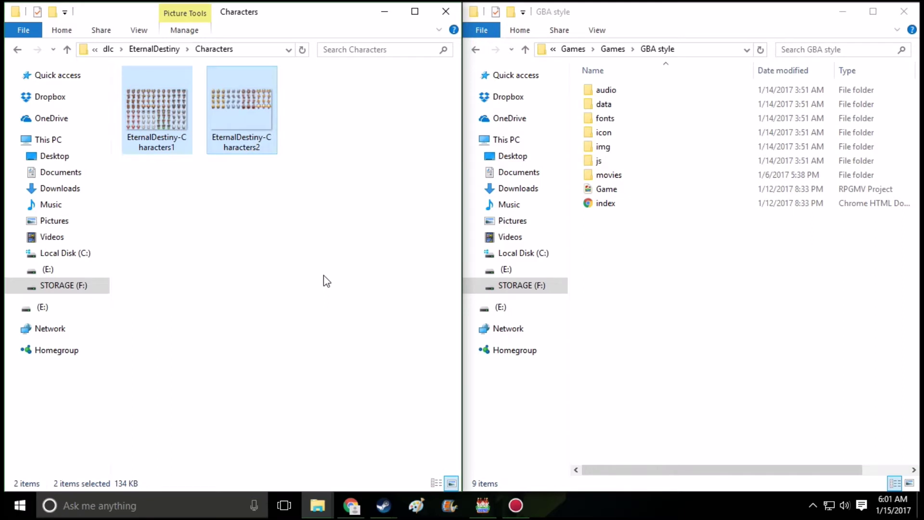
pyautogui.rightClick(255, 139)
pyautogui.click(290, 332)
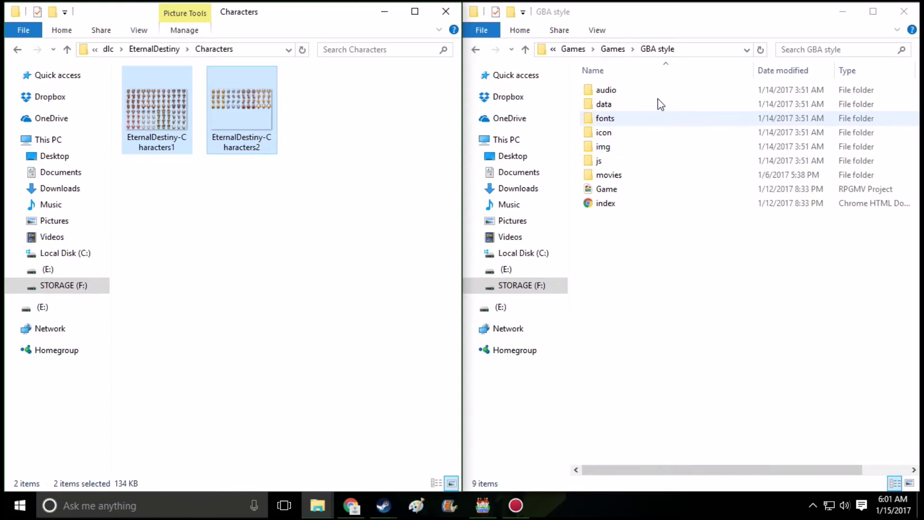
pyautogui.doubleClick(632, 149)
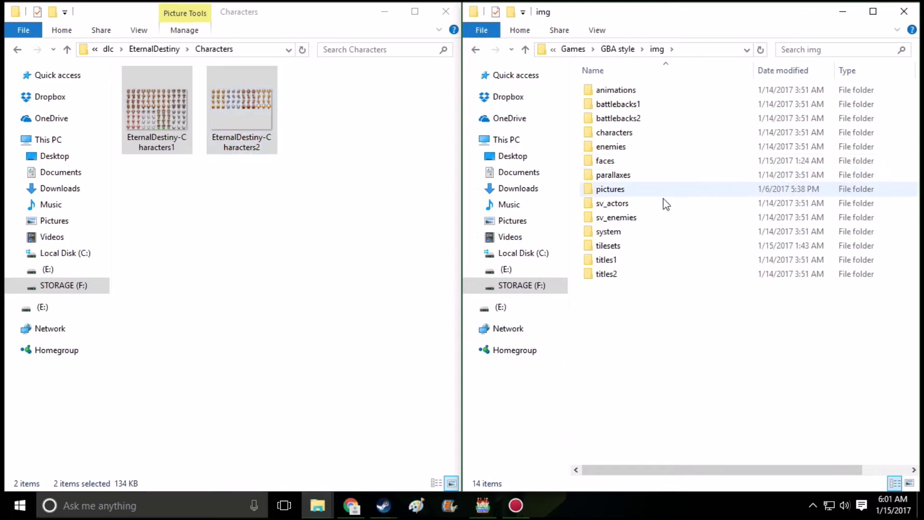
# Paste both EternalDestiny sheets into GBA style\img\characters, then return to RPG Maker MV.
pyautogui.doubleClick(618, 136)
pyautogui.scroll(-5, 680, 233)
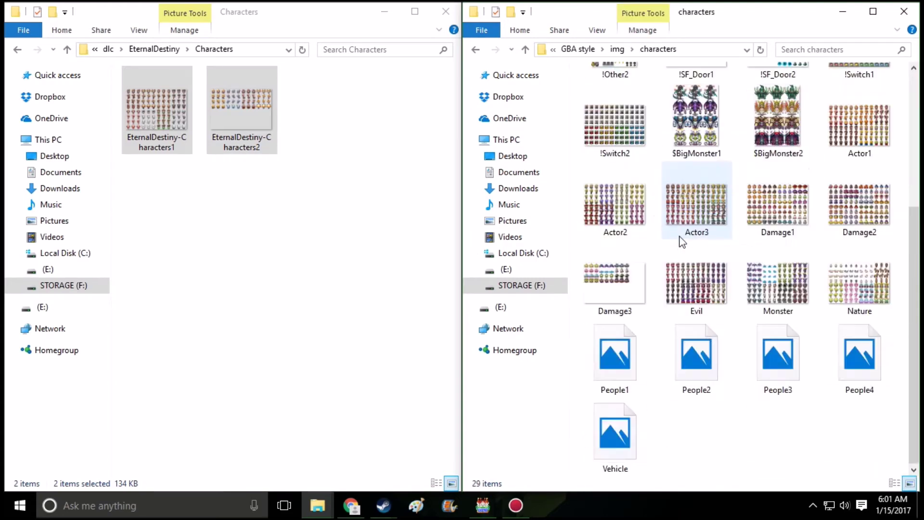
pyautogui.scroll(4, 751, 423)
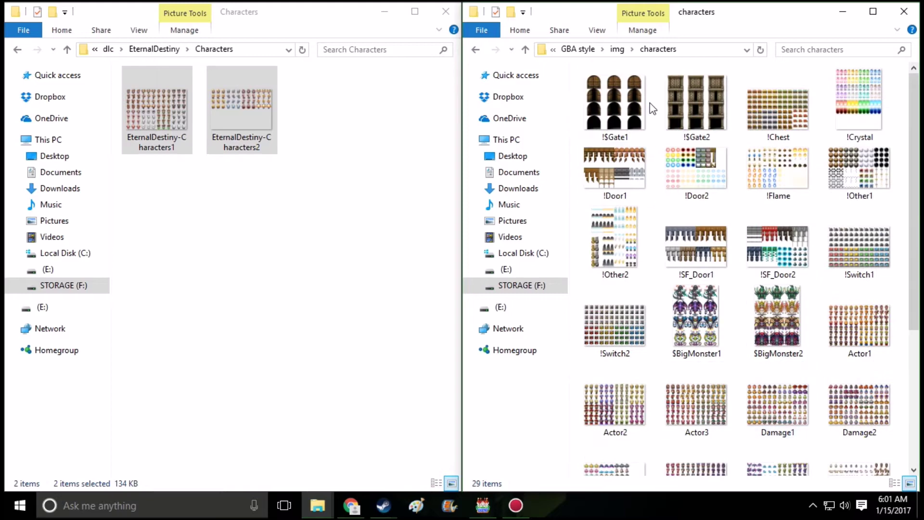
pyautogui.scroll(-3, 790, 178)
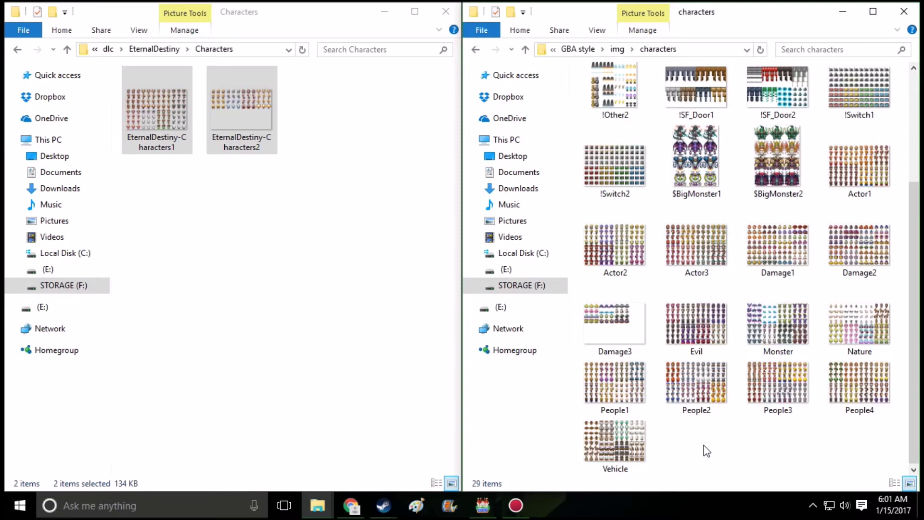
pyautogui.rightClick(707, 451)
pyautogui.click(759, 330)
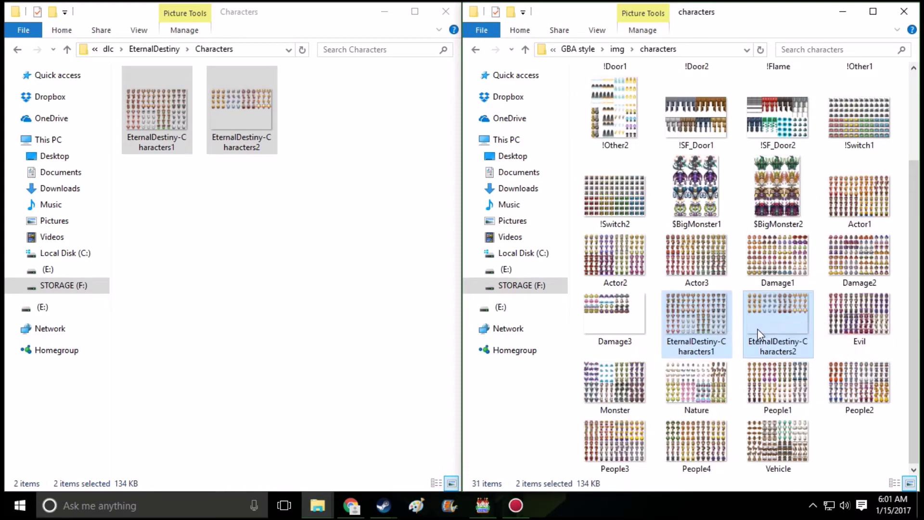
pyautogui.click(333, 276)
pyautogui.click(482, 504)
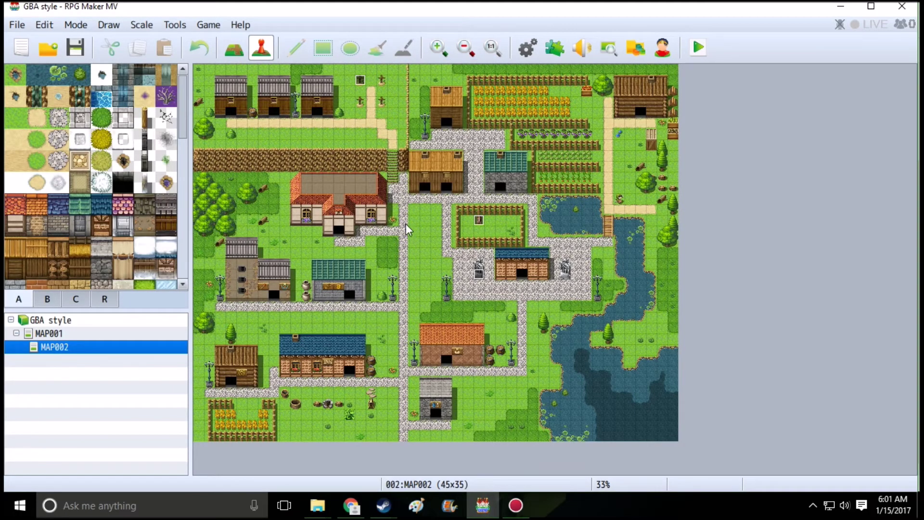
# Create a new event on a MAP002 tile and open its character image picker.
pyautogui.rightClick(404, 204)
pyautogui.click(447, 229)
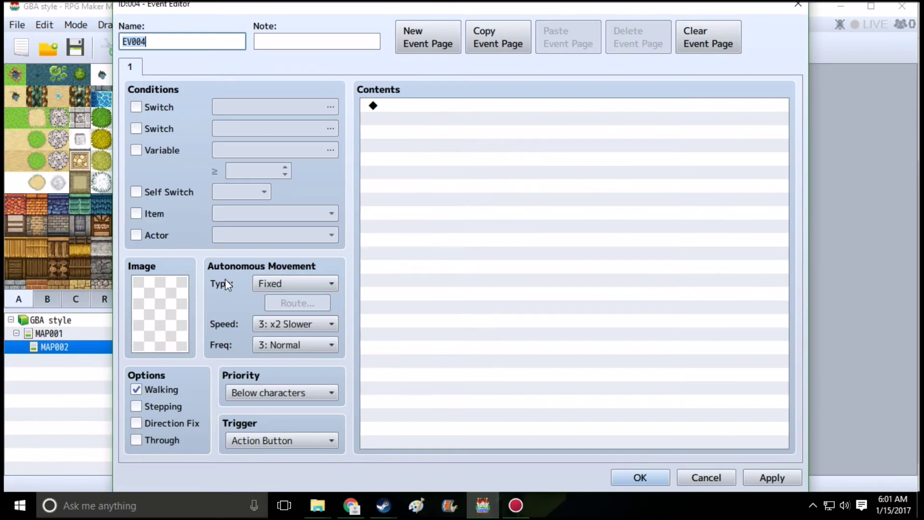
pyautogui.doubleClick(182, 323)
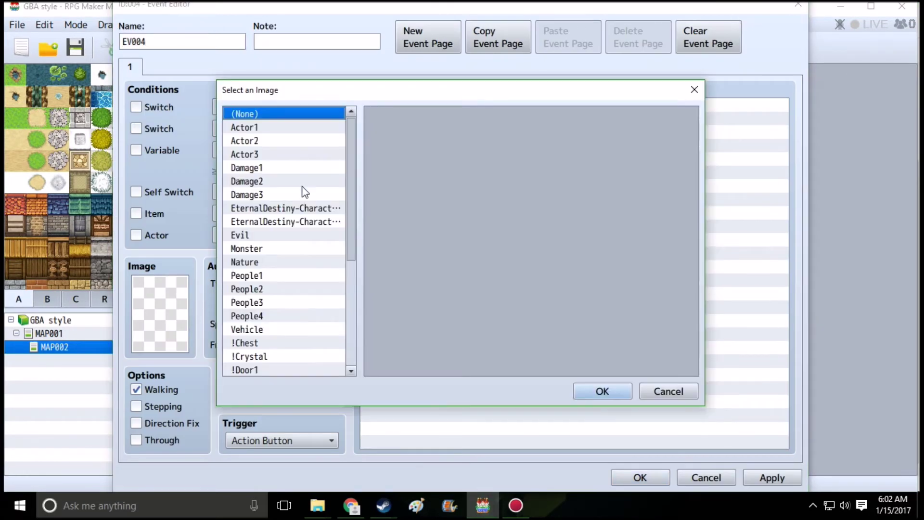
pyautogui.scroll(-2, 303, 195)
pyautogui.scroll(1, 305, 169)
# Preview the EternalDestiny sheets, cancel the picker, and save event EV004 without an image.
pyautogui.click(305, 168)
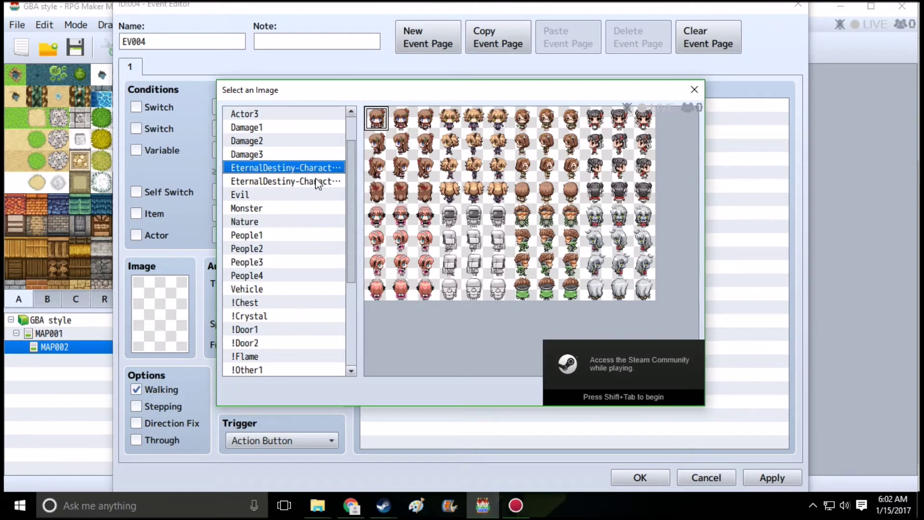
pyautogui.click(317, 182)
pyautogui.click(330, 169)
pyautogui.click(473, 215)
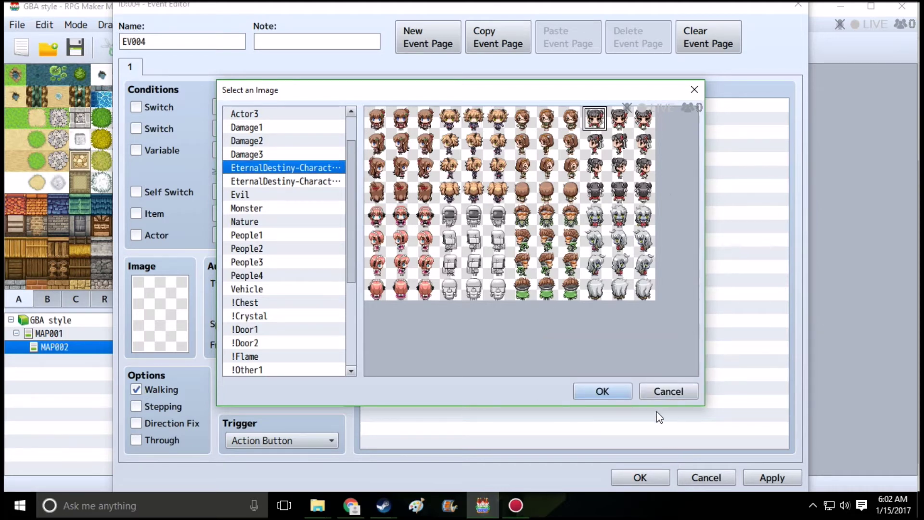
pyautogui.click(657, 391)
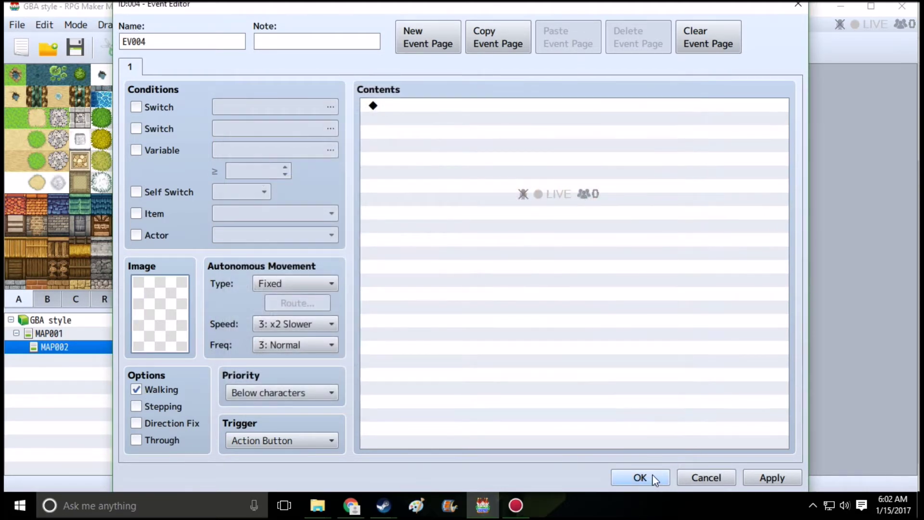
pyautogui.click(651, 475)
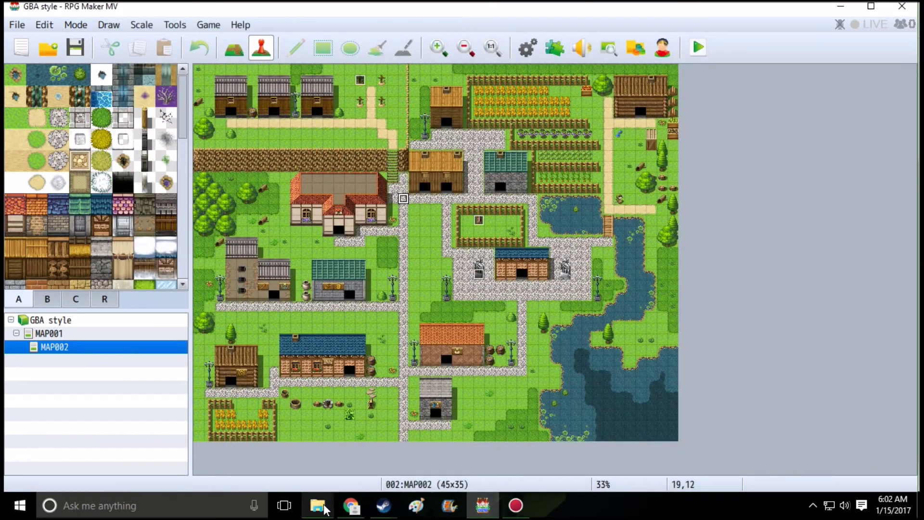
# Copy the eight TOS tile images from the dlc\Town of Seasons folder.
pyautogui.moveTo(325, 509)
pyautogui.click(336, 474)
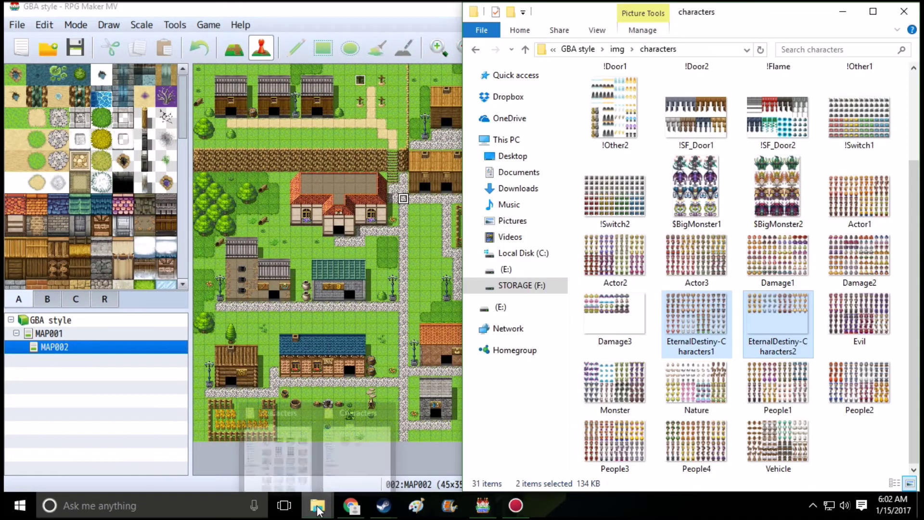
pyautogui.click(283, 445)
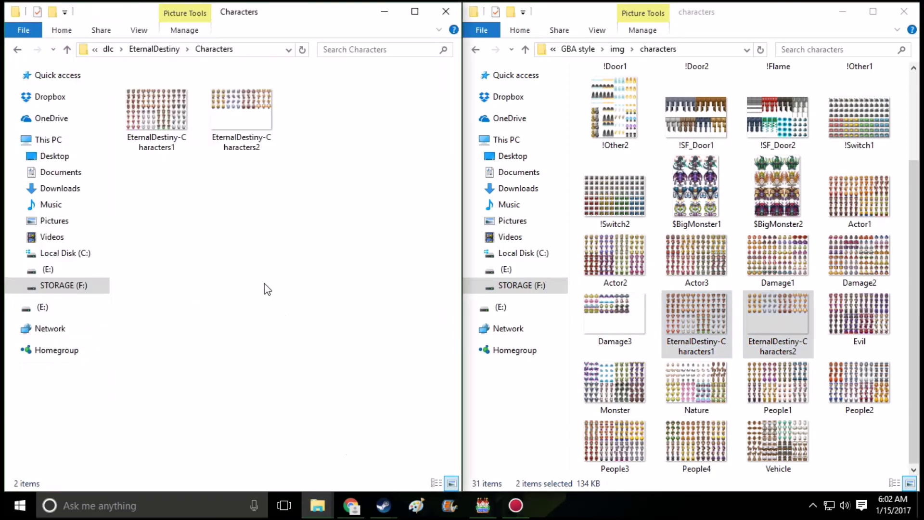
pyautogui.click(150, 50)
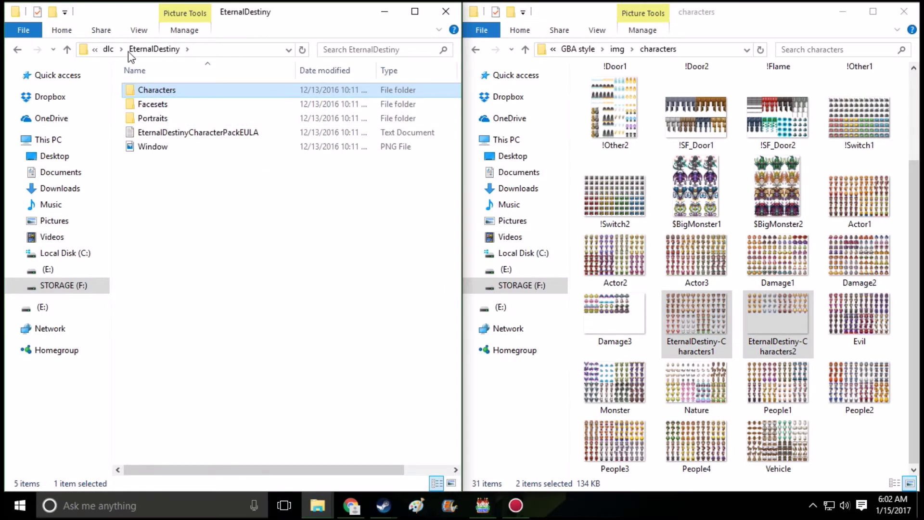
pyautogui.click(109, 49)
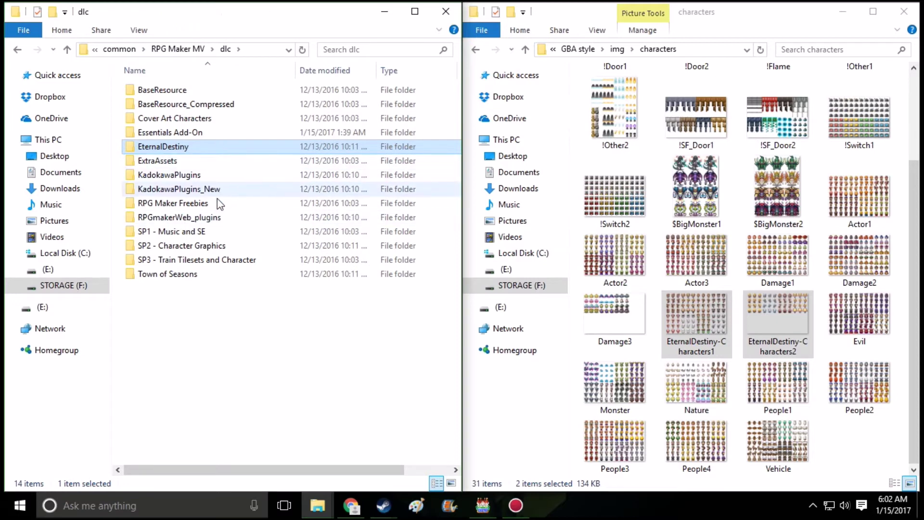
pyautogui.doubleClick(185, 274)
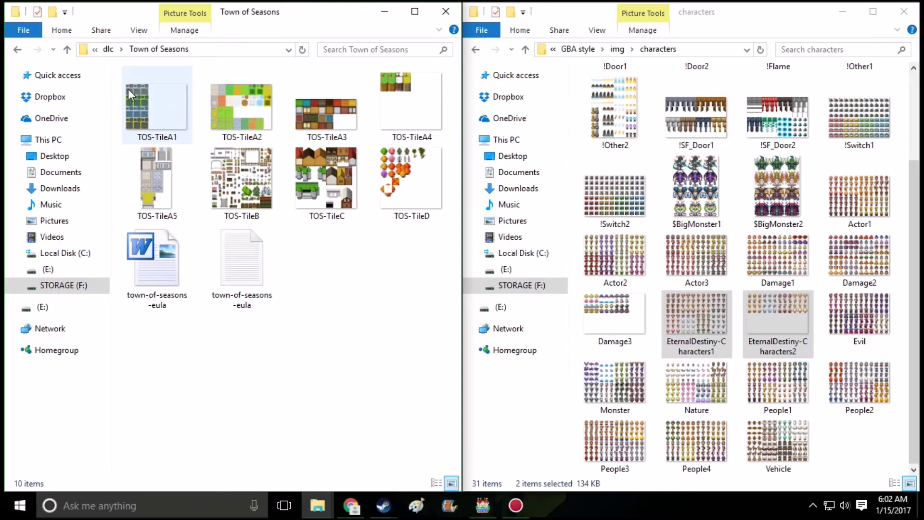
pyautogui.moveTo(117, 66); pyautogui.dragTo(406, 204)
pyautogui.rightClick(406, 204)
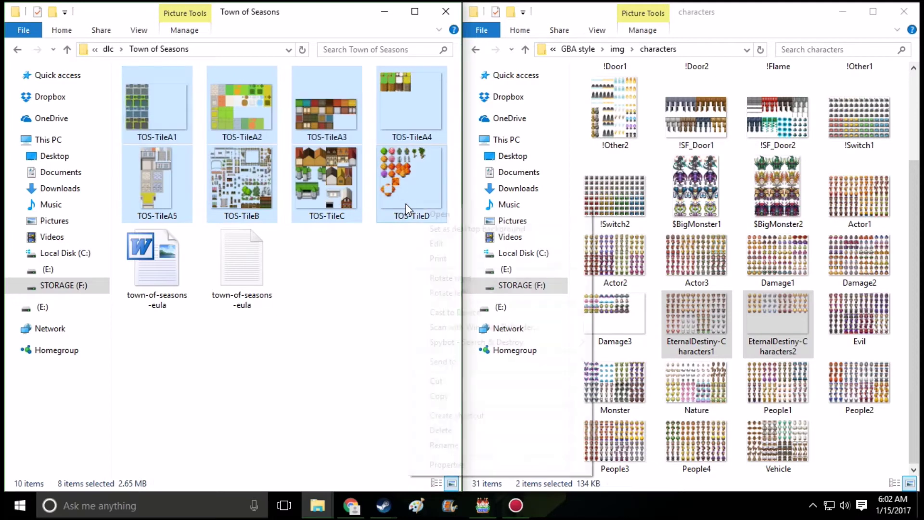
pyautogui.click(439, 396)
pyautogui.click(405, 324)
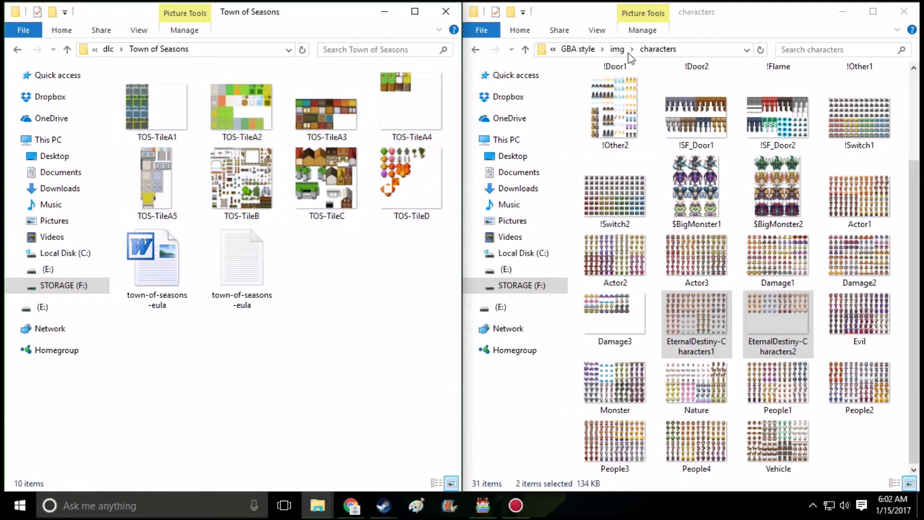
# Place the TOS tiles in GBA style\img\tilesets and bring RPG Maker MV forward.
pyautogui.click(618, 49)
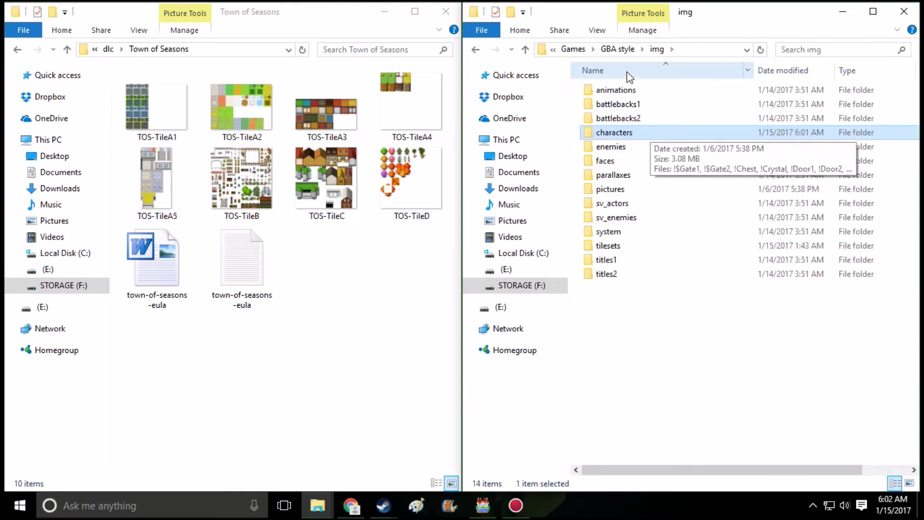
pyautogui.click(618, 49)
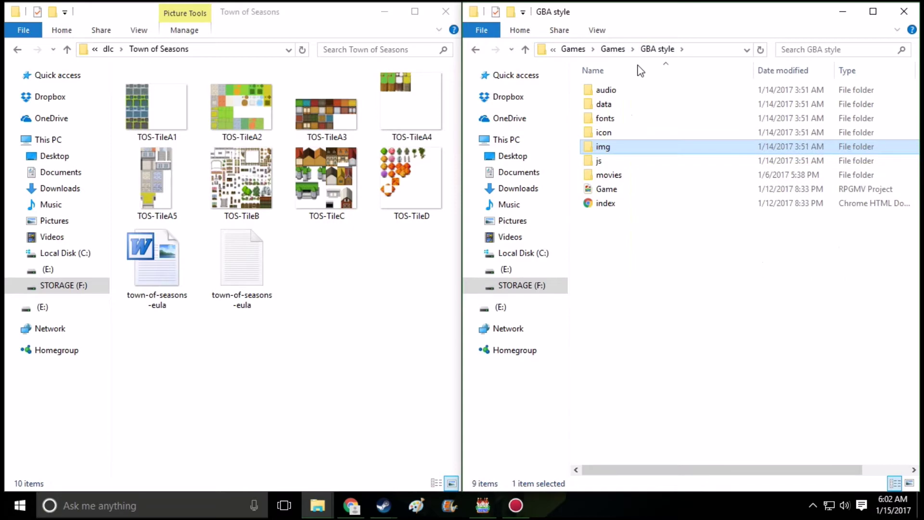
pyautogui.doubleClick(614, 148)
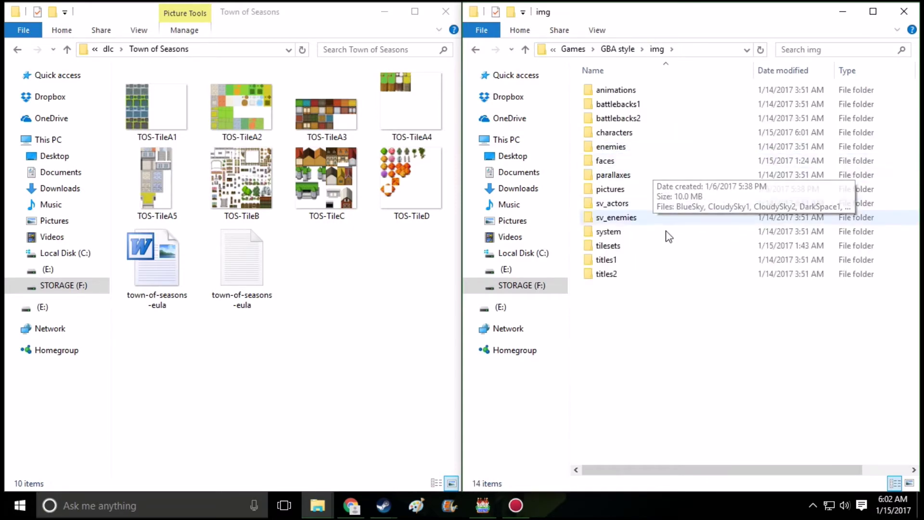
pyautogui.doubleClick(634, 247)
pyautogui.scroll(-16, 669, 289)
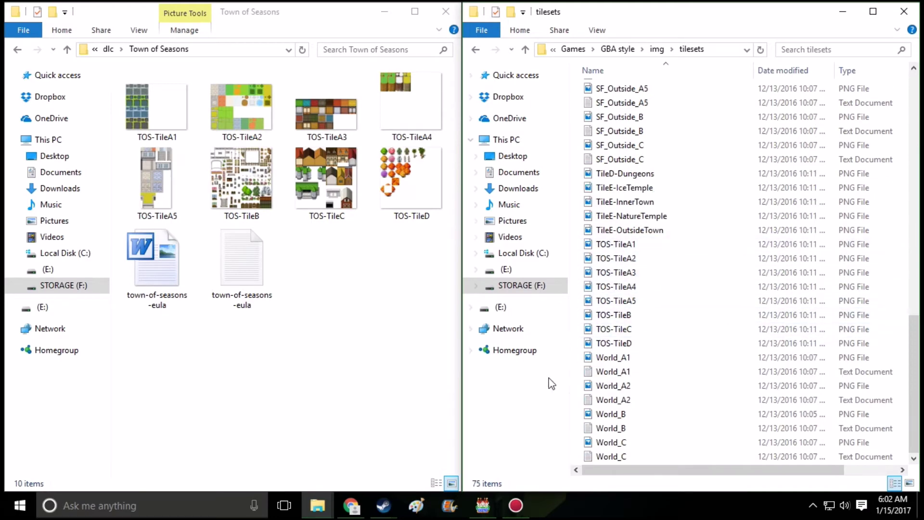
pyautogui.click(485, 510)
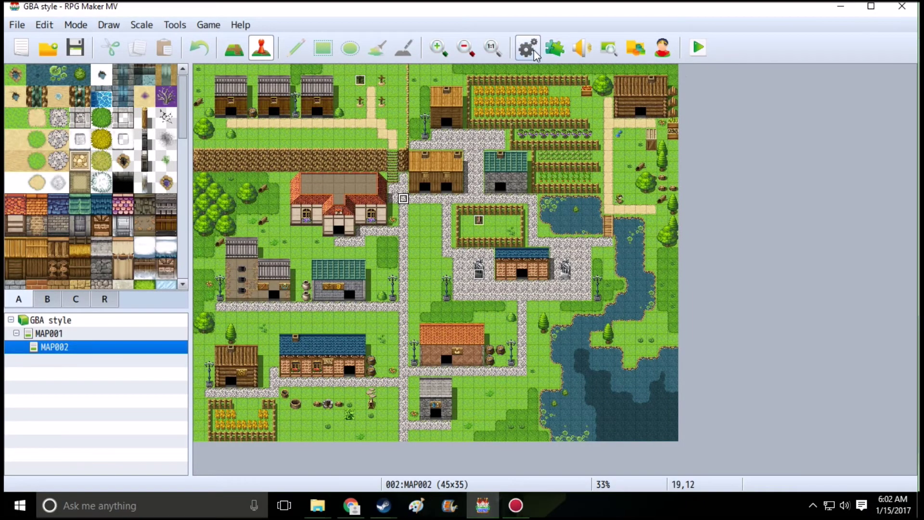
# Check tileset pages B and C, then open the Database on its Actors page.
pyautogui.click(47, 298)
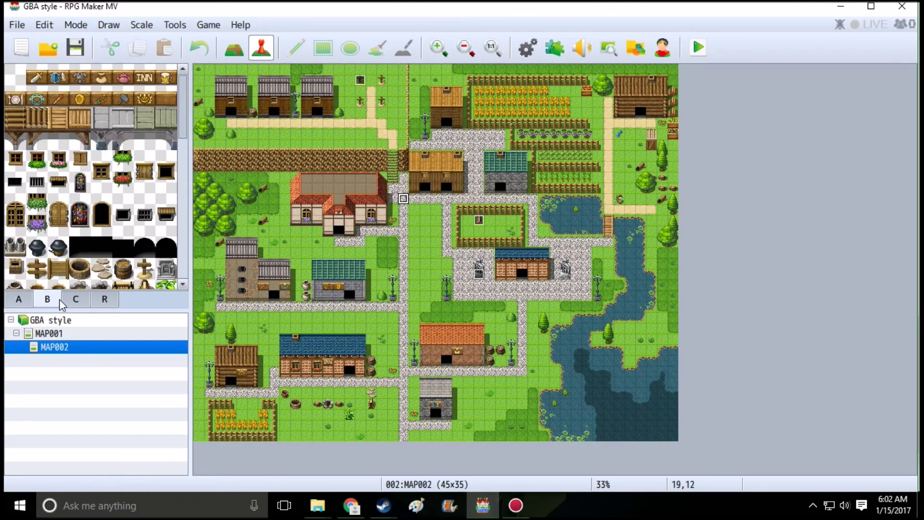
pyautogui.click(73, 299)
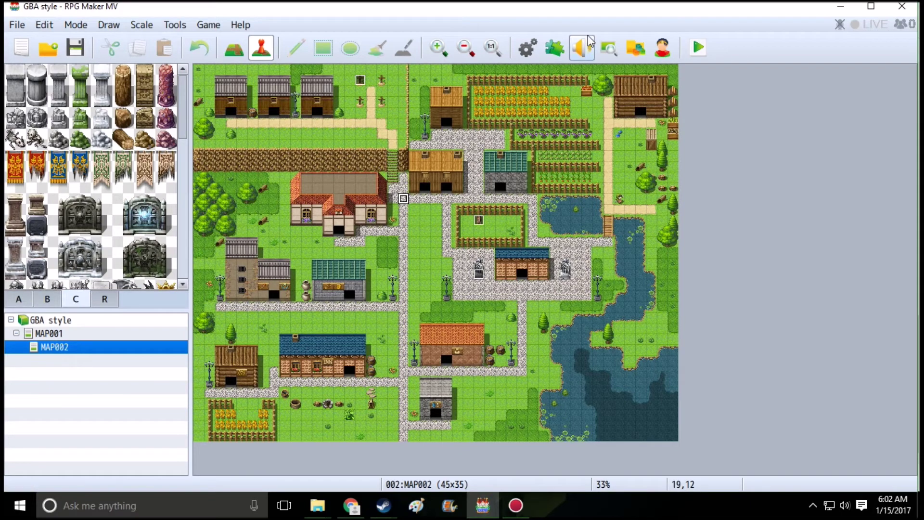
pyautogui.click(528, 47)
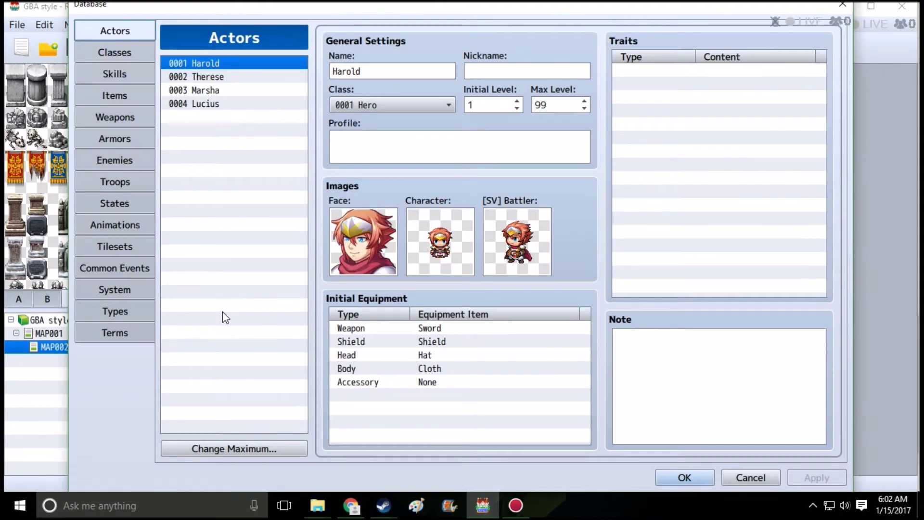
# Select the 0002 Outside tileset and open the image chooser for its D slot.
pyautogui.click(111, 249)
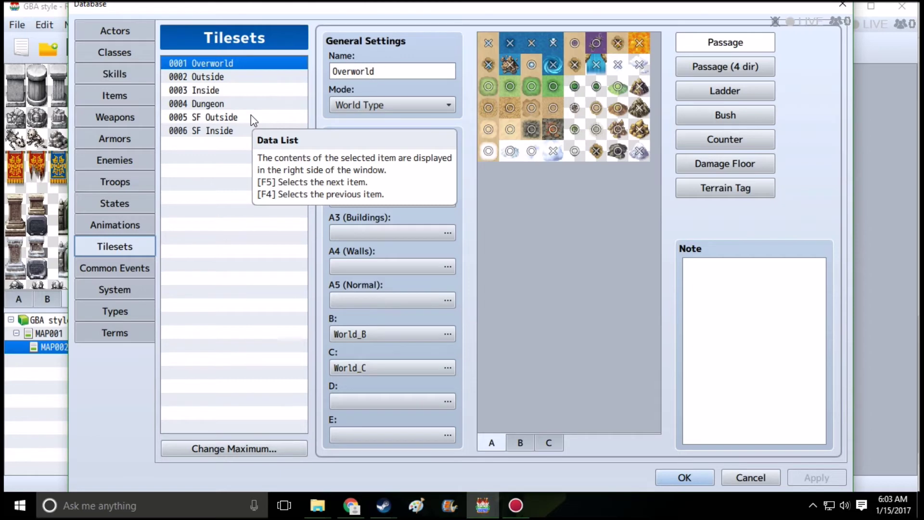
pyautogui.click(251, 117)
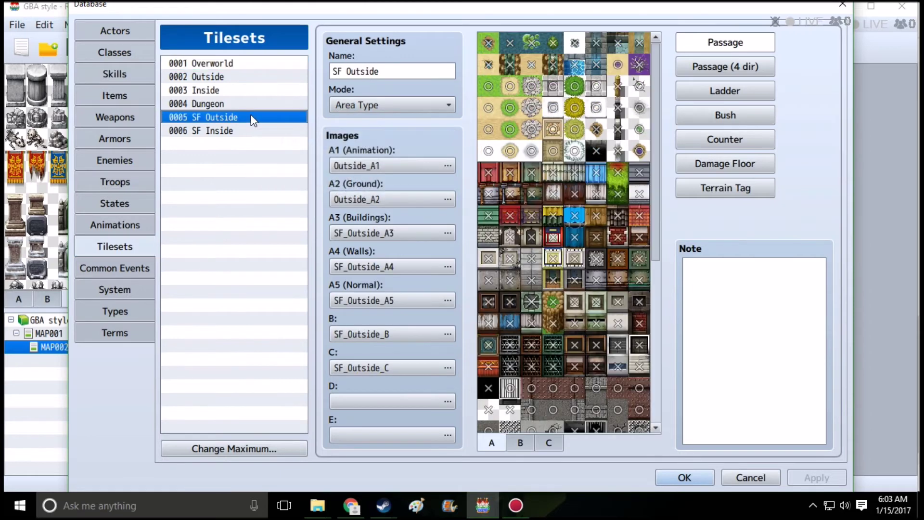
pyautogui.click(221, 78)
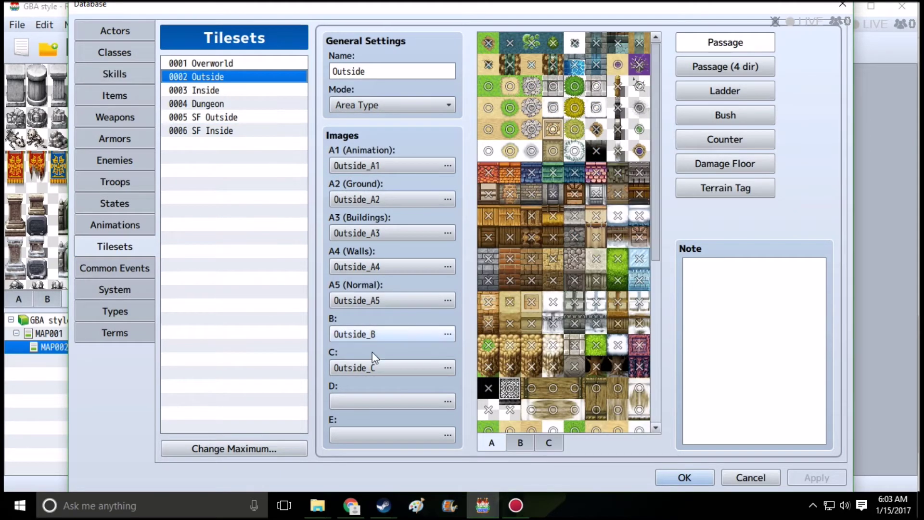
pyautogui.click(401, 406)
pyautogui.scroll(-9, 311, 333)
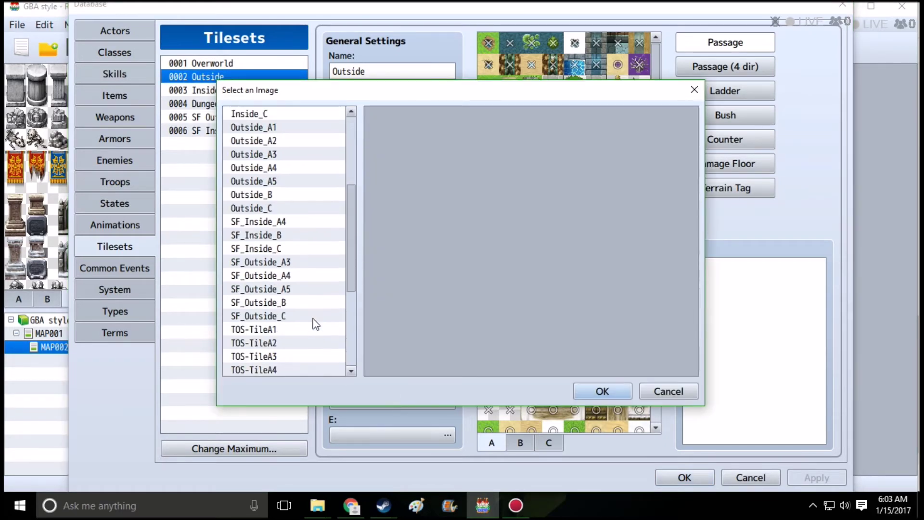
# Set the Outside tileset's D sheet to TOS-TileD.
pyautogui.click(694, 89)
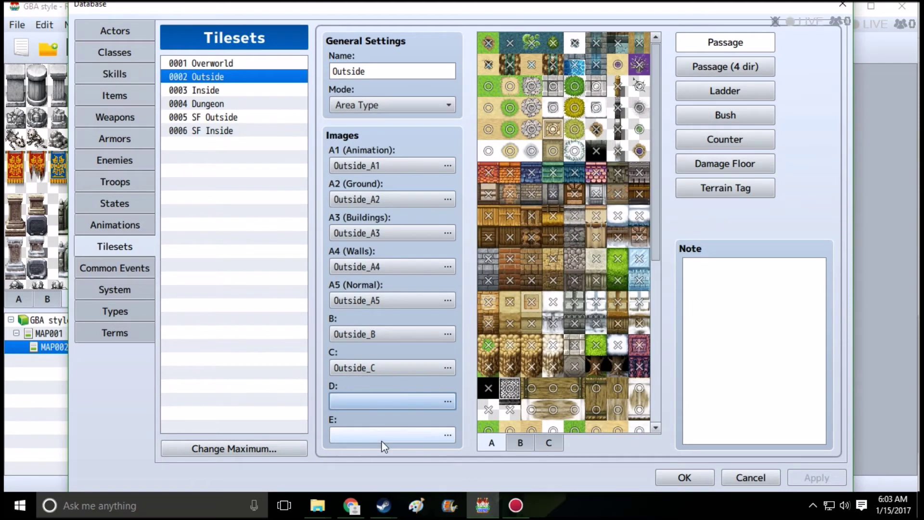
pyautogui.click(374, 403)
pyautogui.scroll(-5, 320, 274)
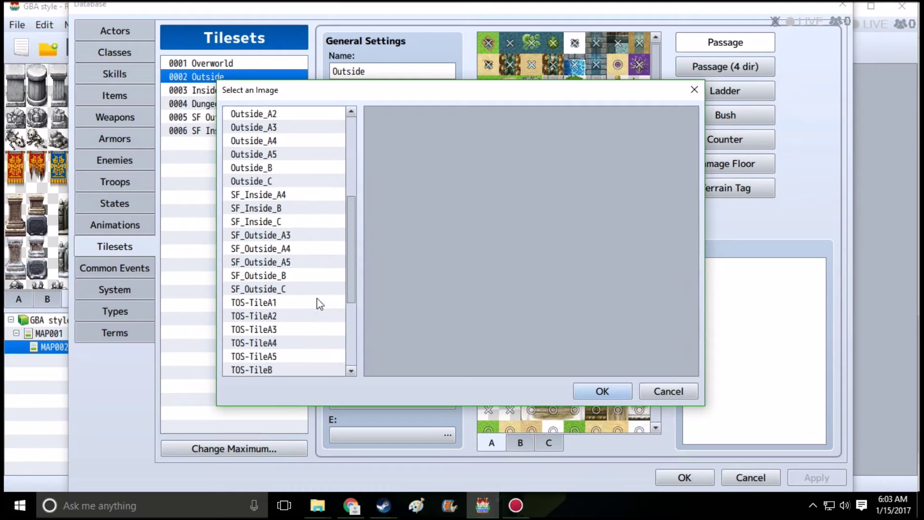
pyautogui.scroll(-2, 297, 288)
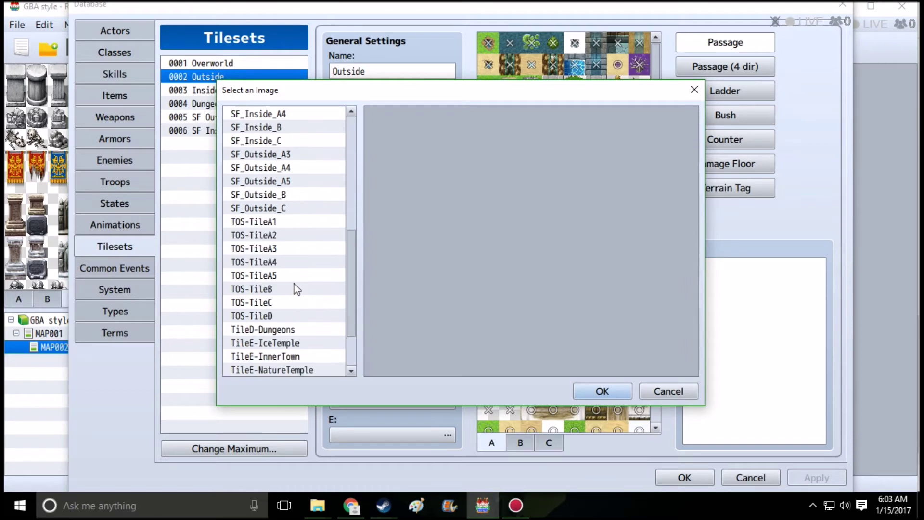
pyautogui.click(297, 318)
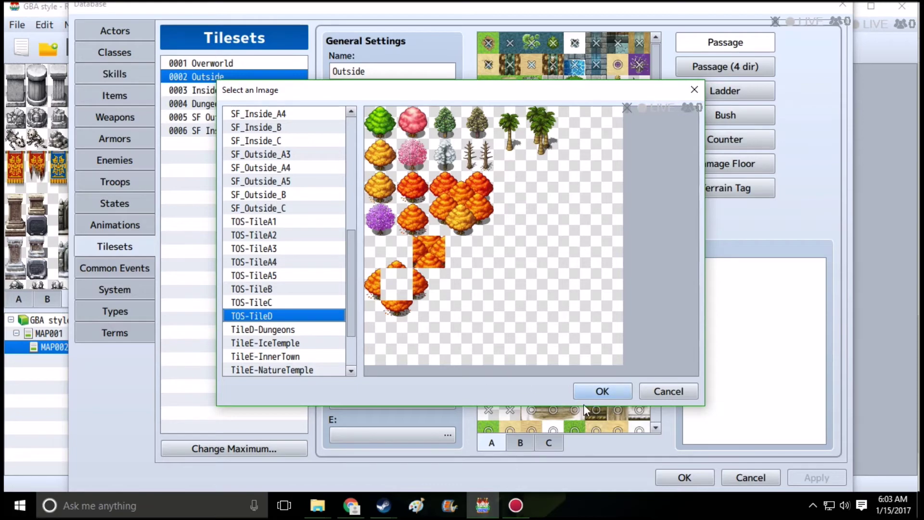
pyautogui.click(603, 392)
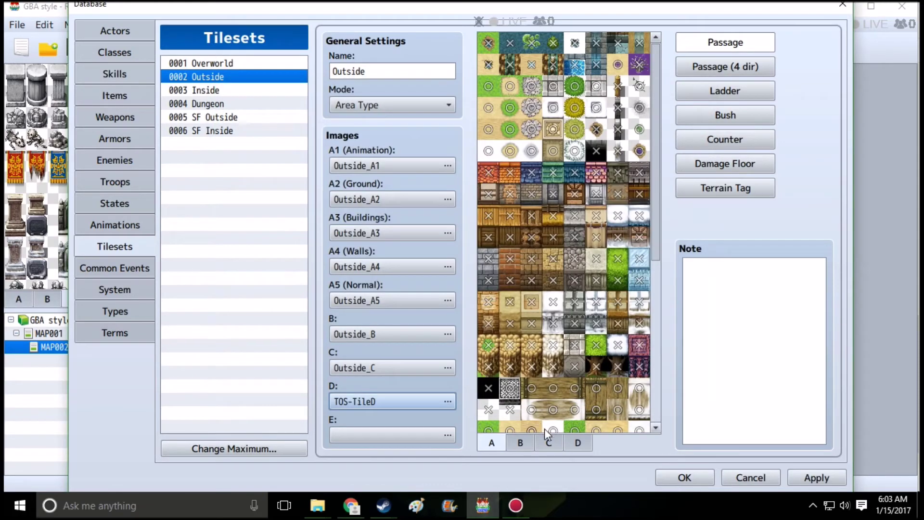
# Set the Outside tileset's E sheet to TileE-OutsideTown.
pyautogui.click(392, 434)
pyautogui.scroll(-8, 277, 313)
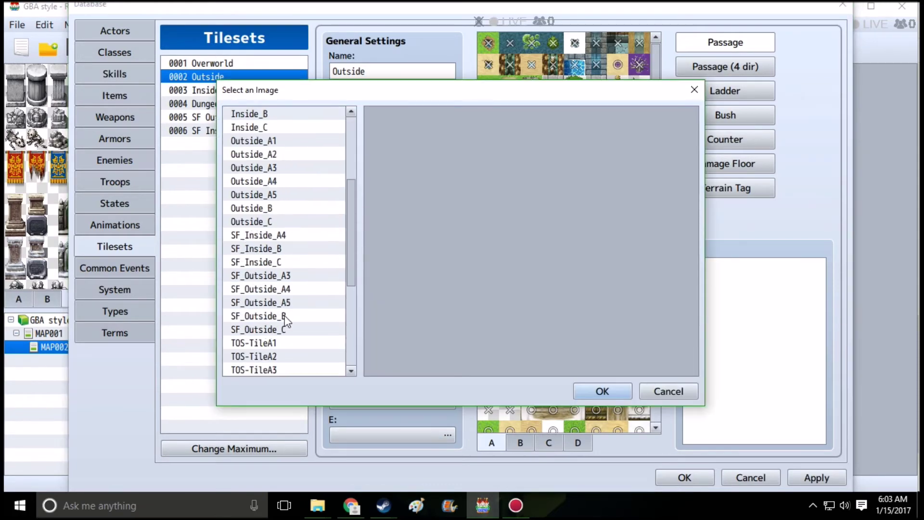
pyautogui.click(283, 316)
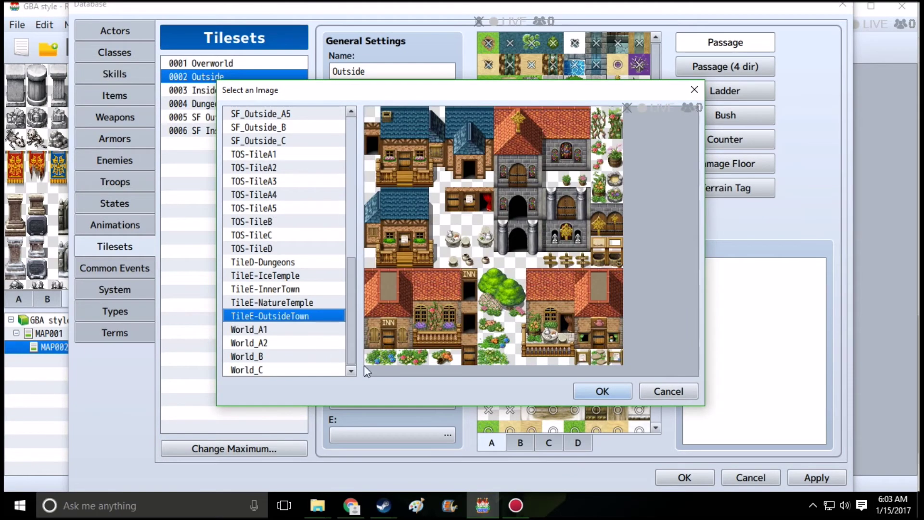
pyautogui.click(593, 391)
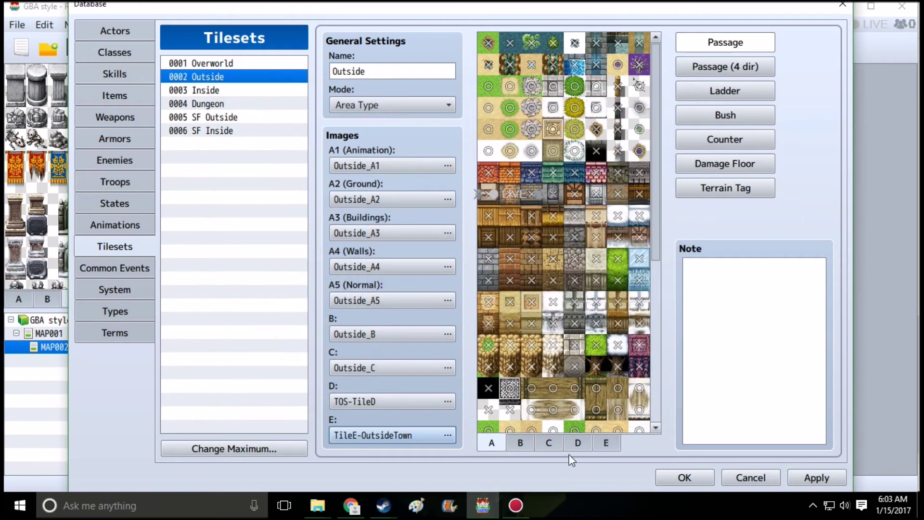
# On sheet D, make tree trunks impassable (X) and tree tops star passage.
pyautogui.click(586, 440)
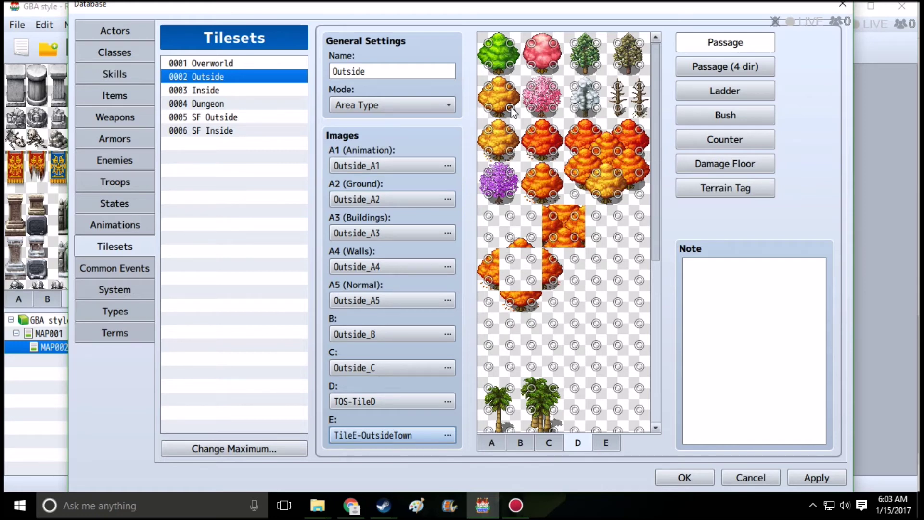
pyautogui.click(493, 68)
pyautogui.moveTo(524, 71)
pyautogui.mouseDown()
pyautogui.moveTo(589, 63)
pyautogui.moveTo(636, 72)
pyautogui.mouseUp()
pyautogui.moveTo(513, 48); pyautogui.dragTo(572, 46)
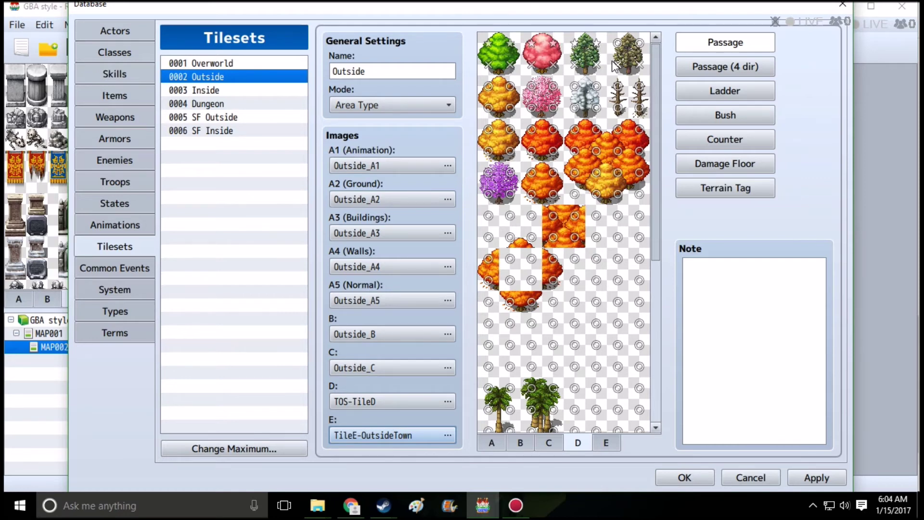
pyautogui.click(640, 45)
# On sheet E, mark the leftmost building column impassable, then close the Database.
pyautogui.scroll(-10, 528, 310)
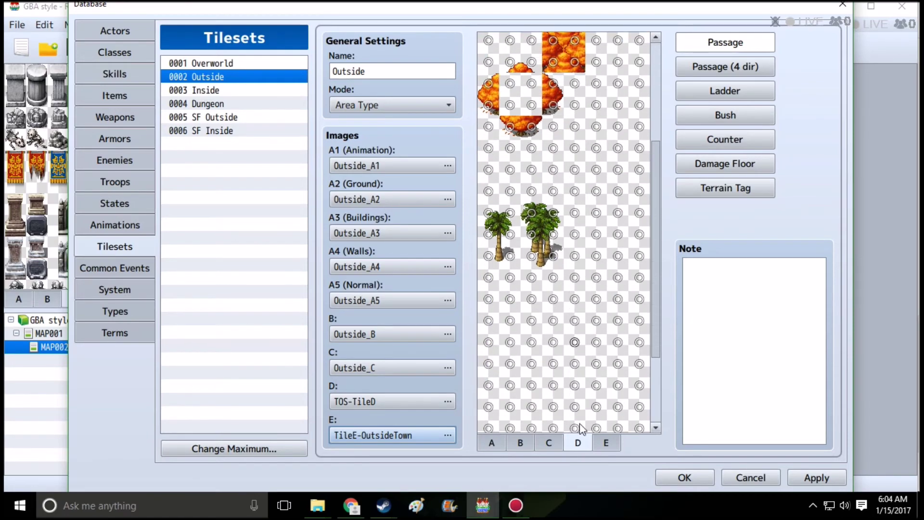
pyautogui.click(606, 442)
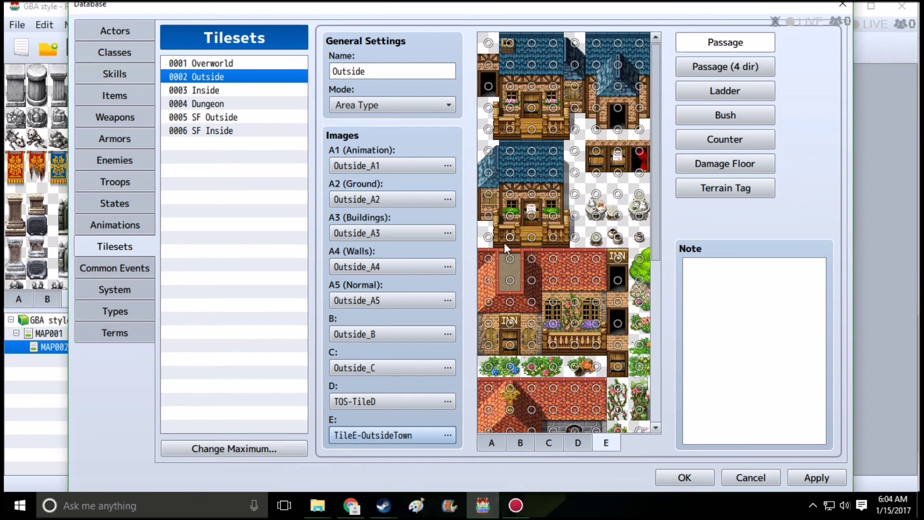
pyautogui.moveTo(488, 237)
pyautogui.mouseDown()
pyautogui.moveTo(490, 149)
pyautogui.moveTo(553, 154)
pyautogui.mouseUp()
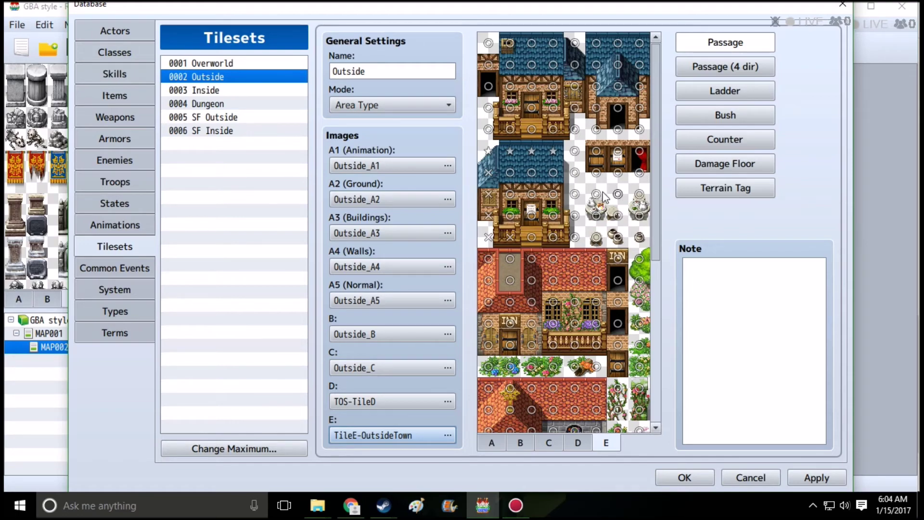
pyautogui.click(763, 471)
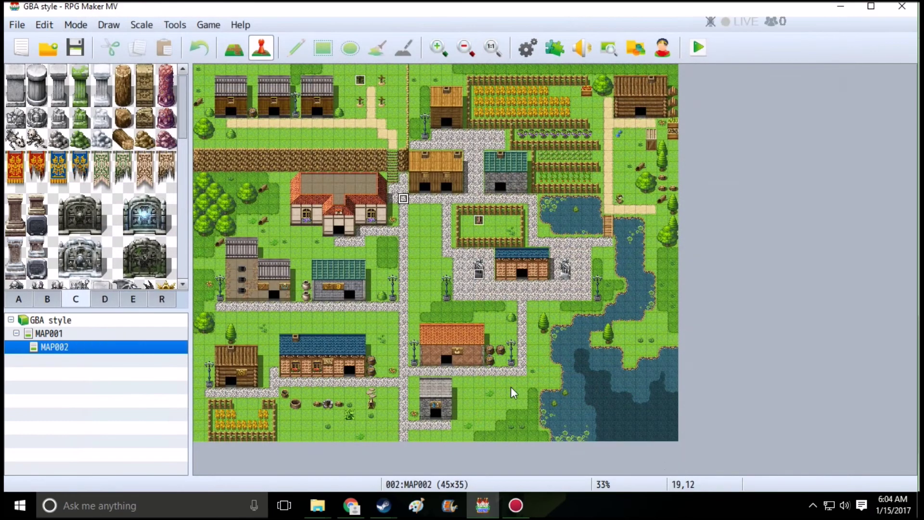
# Bring both File Explorer windows forward and show them side by side.
pyautogui.click(317, 505)
pyautogui.click(277, 450)
pyautogui.click(317, 505)
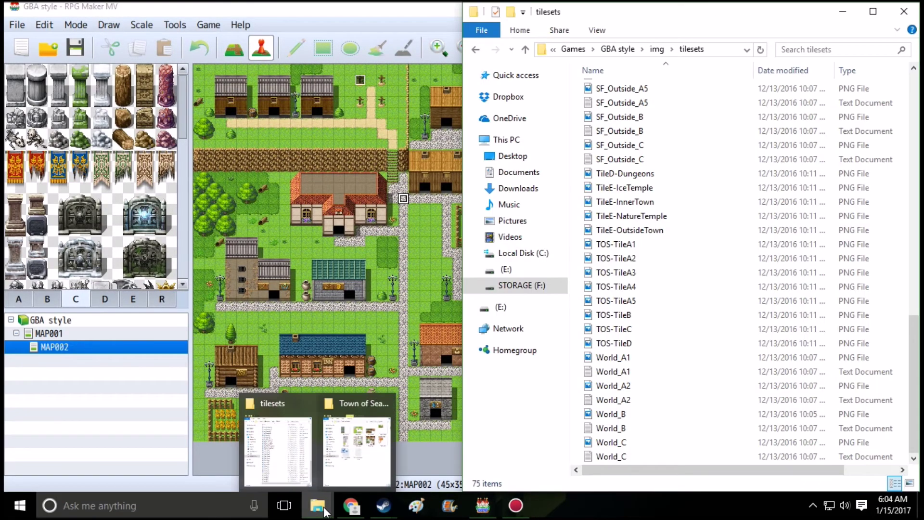
pyautogui.click(356, 447)
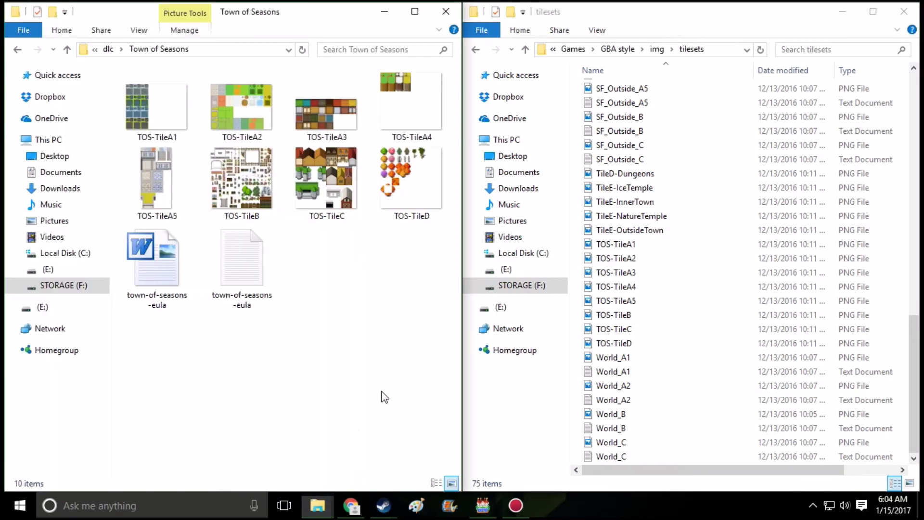
# Browse the GBA style project's audio\bgm folder with its 64 tracks, then return to RPG Maker MV.
pyautogui.click(109, 48)
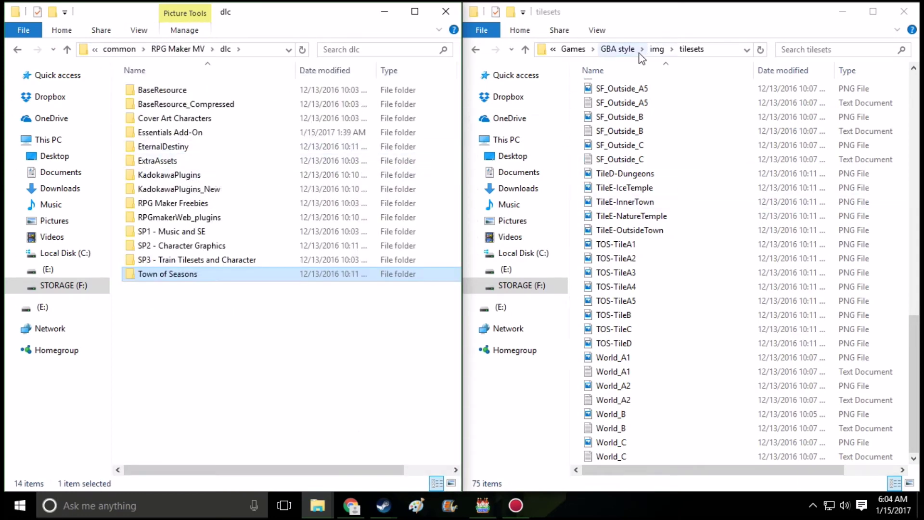
pyautogui.click(621, 49)
pyautogui.doubleClick(617, 92)
pyautogui.doubleClick(615, 92)
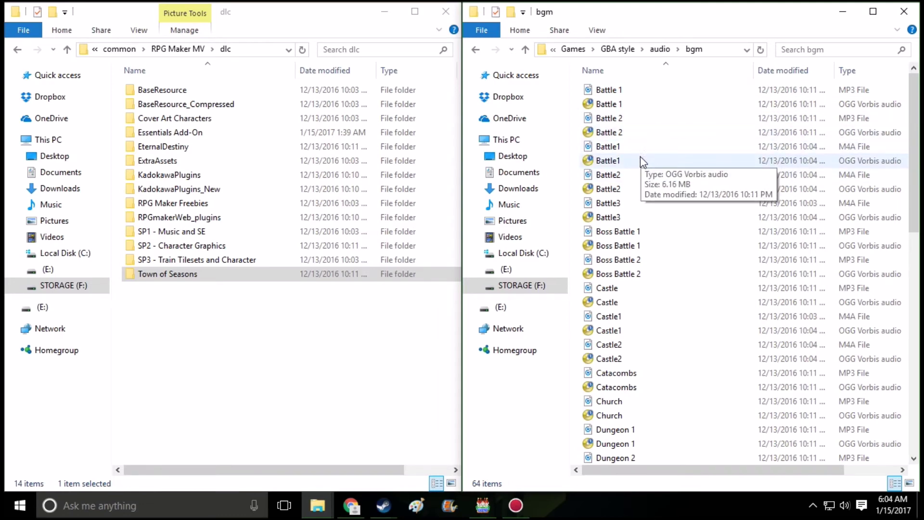
pyautogui.scroll(-11, 644, 154)
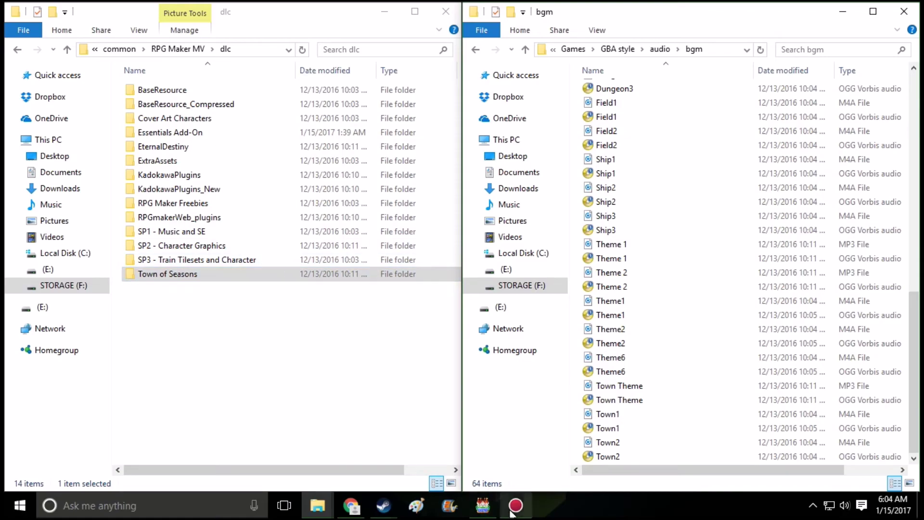
pyautogui.click(483, 505)
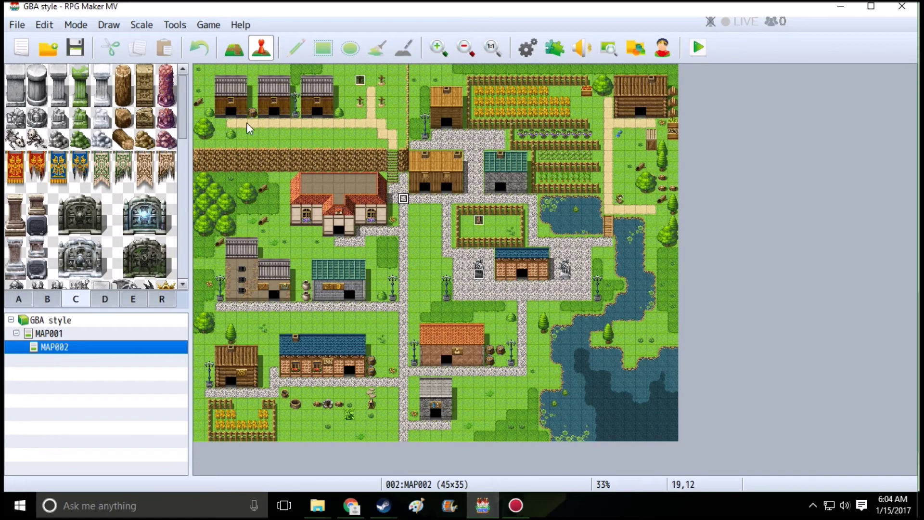
# Turn on Autoplay BGM in MAP002's Map Properties and pick Town Theme as its music.
pyautogui.rightClick(110, 354)
pyautogui.click(175, 361)
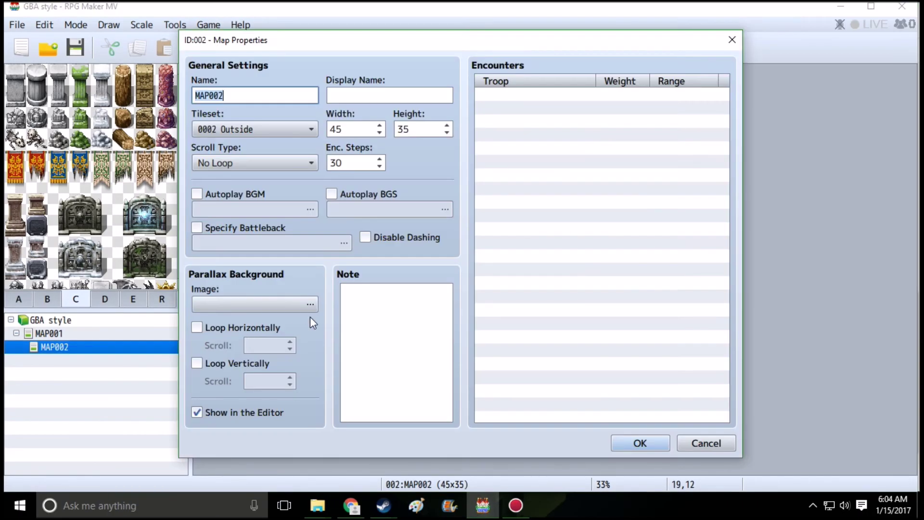
pyautogui.click(218, 194)
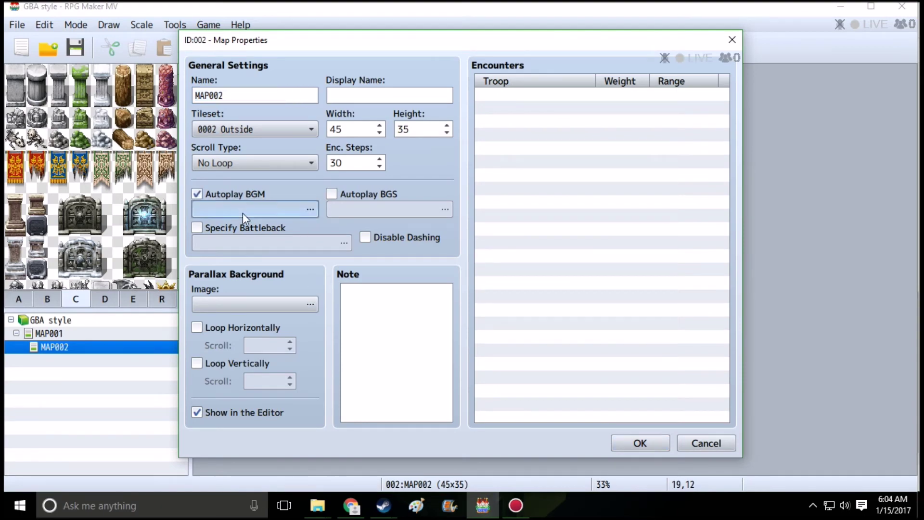
pyautogui.click(242, 213)
pyautogui.scroll(-4, 411, 221)
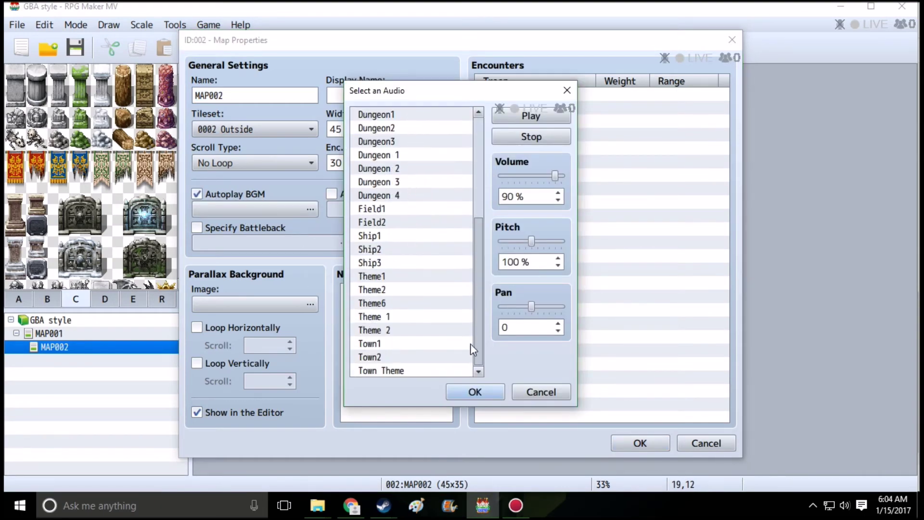
pyautogui.click(434, 370)
pyautogui.click(475, 392)
# Save MAP002's properties and open KadokawaPlugins_New\js\plugins in the left Explorer window.
pyautogui.click(640, 442)
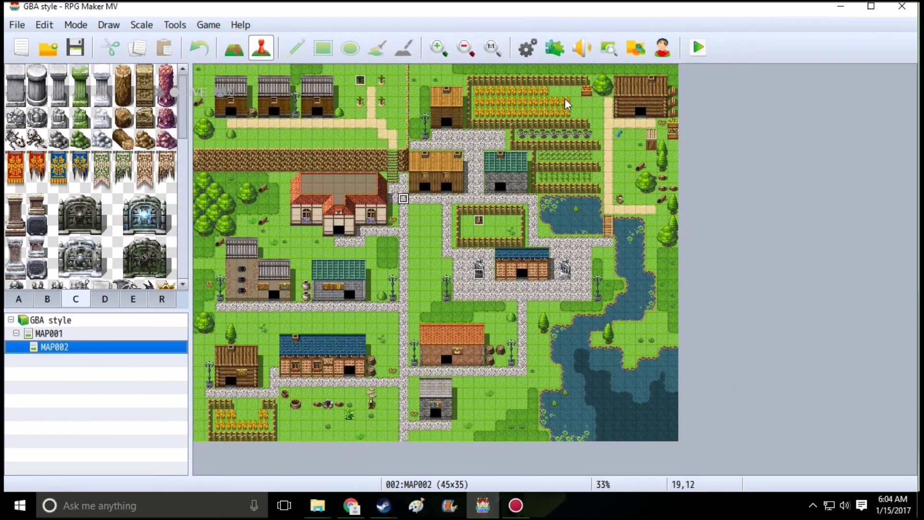
pyautogui.click(318, 506)
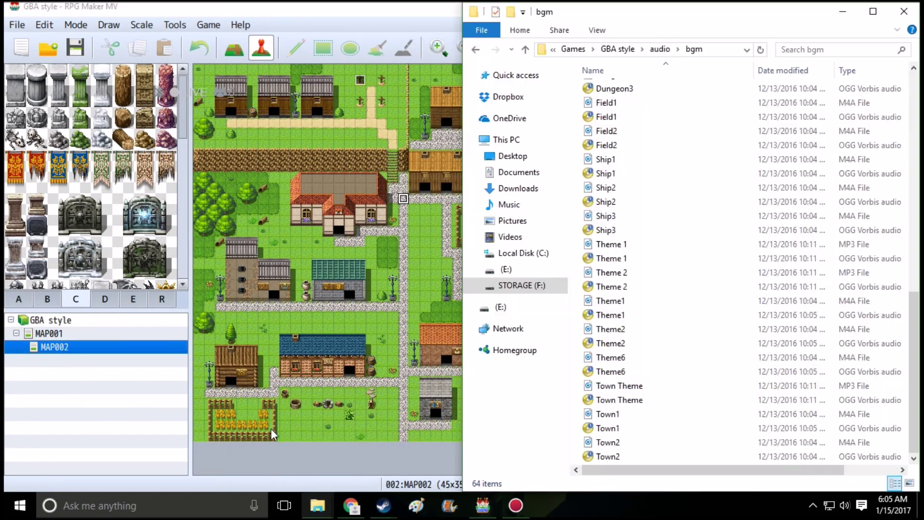
pyautogui.moveTo(318, 504)
pyautogui.click(351, 420)
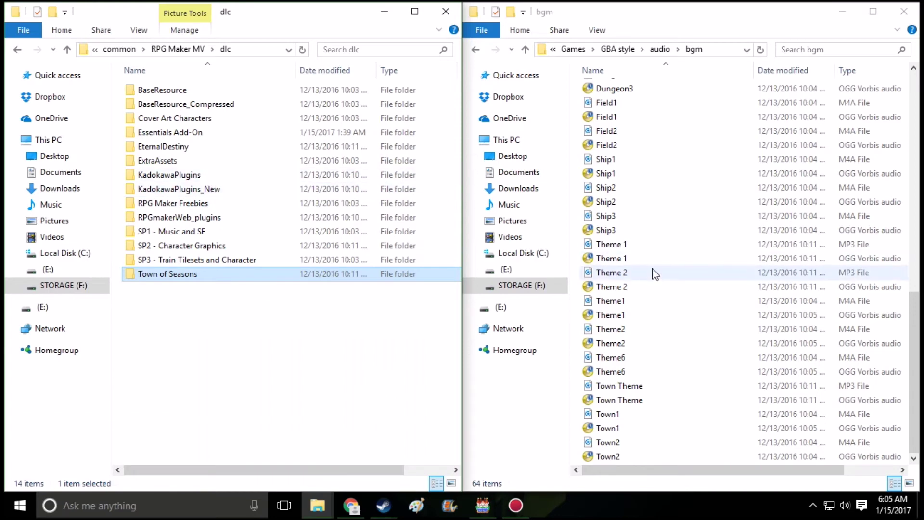
pyautogui.doubleClick(225, 190)
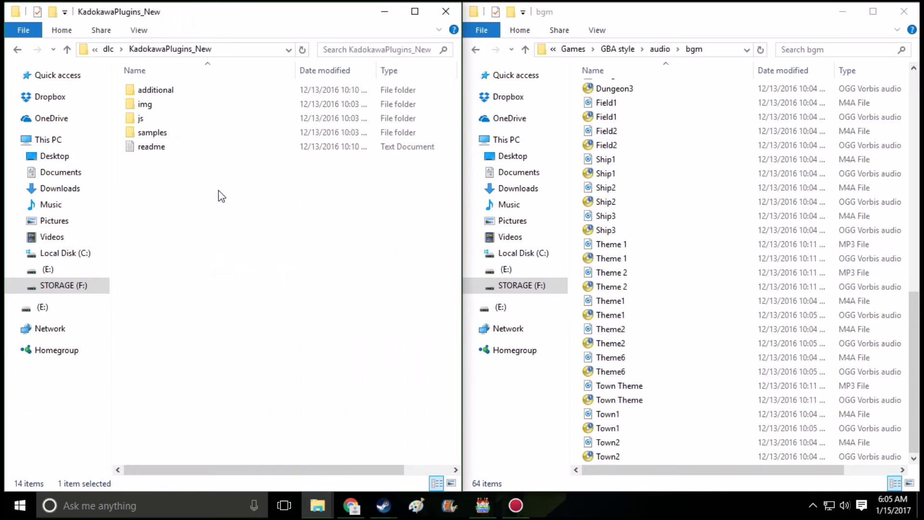
pyautogui.doubleClick(179, 120)
pyautogui.doubleClick(176, 90)
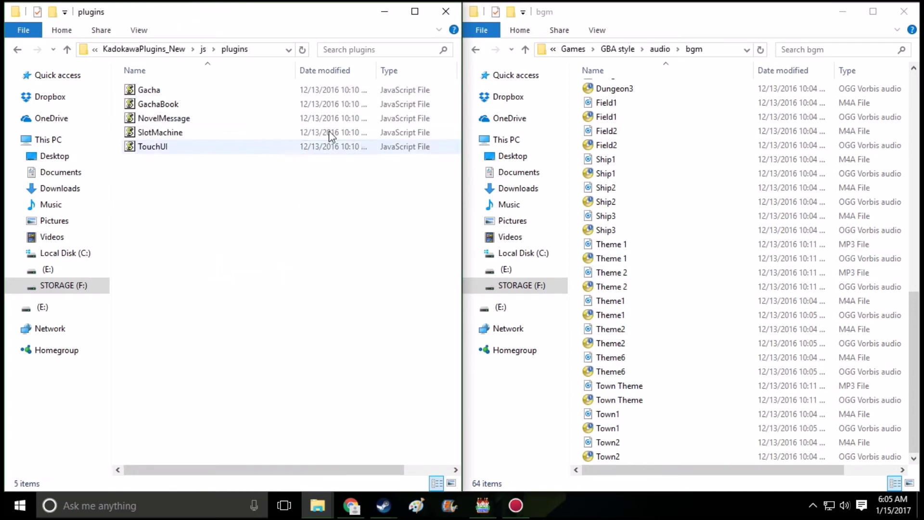
# Open the GBA style project's js\plugins folder in the right Explorer window.
pyautogui.click(621, 49)
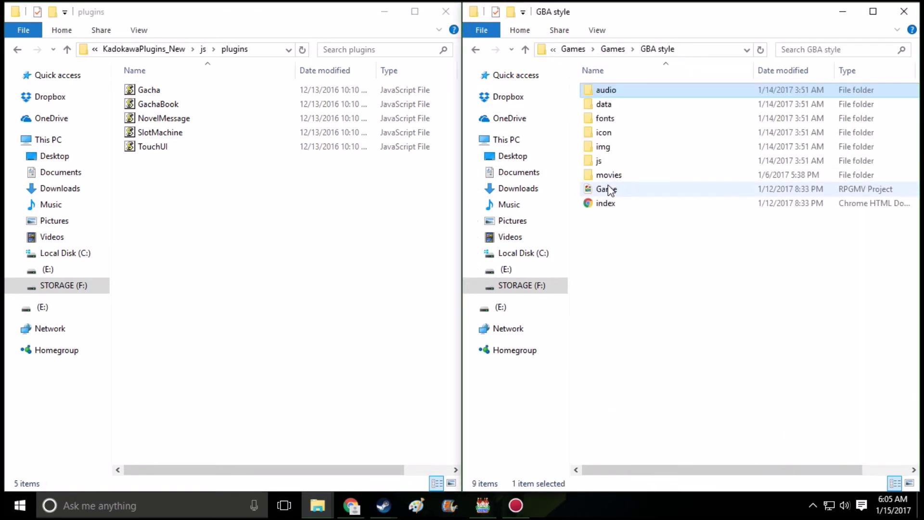
pyautogui.doubleClick(613, 160)
pyautogui.doubleClick(608, 106)
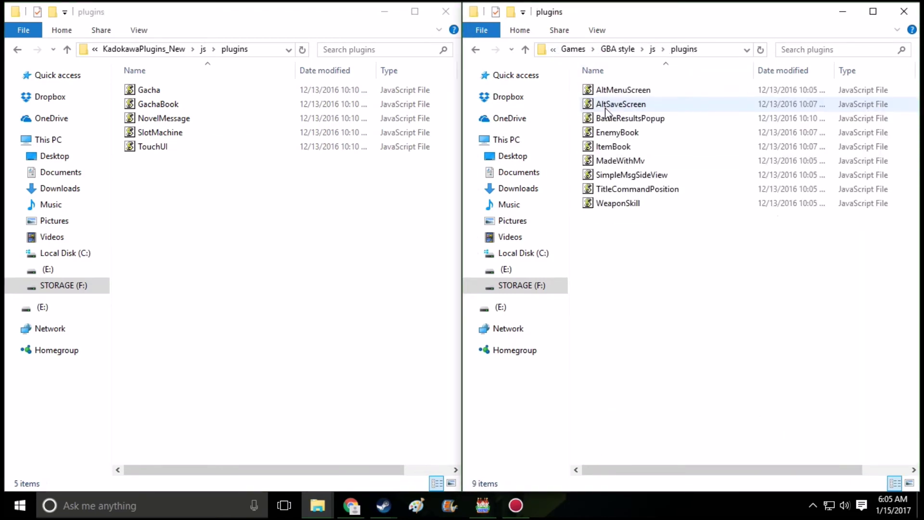
pyautogui.click(475, 49)
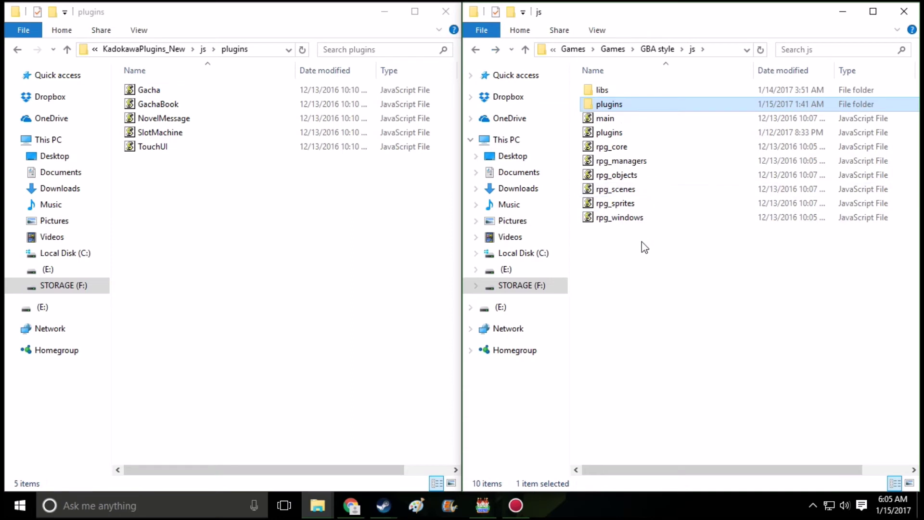
pyautogui.moveTo(624, 249); pyautogui.dragTo(676, 297)
pyautogui.moveTo(632, 271); pyautogui.dragTo(719, 289)
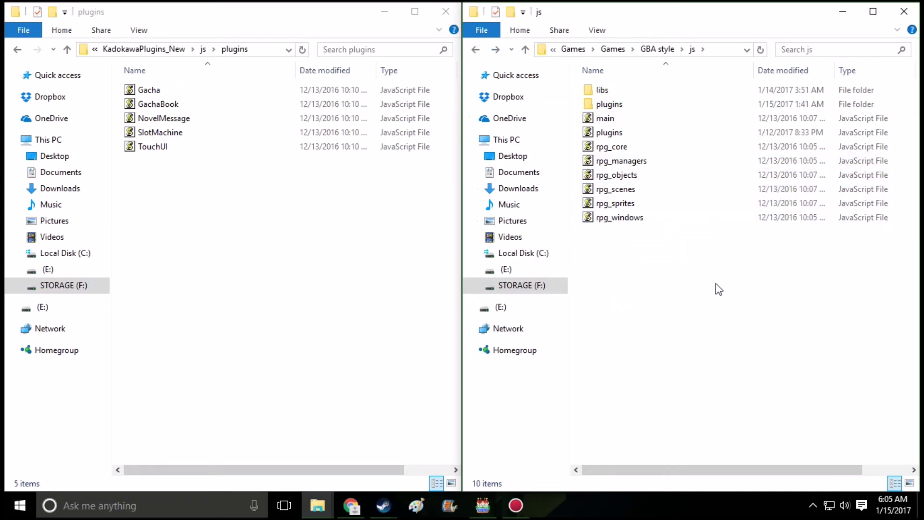
pyautogui.click(608, 103)
pyautogui.doubleClick(609, 104)
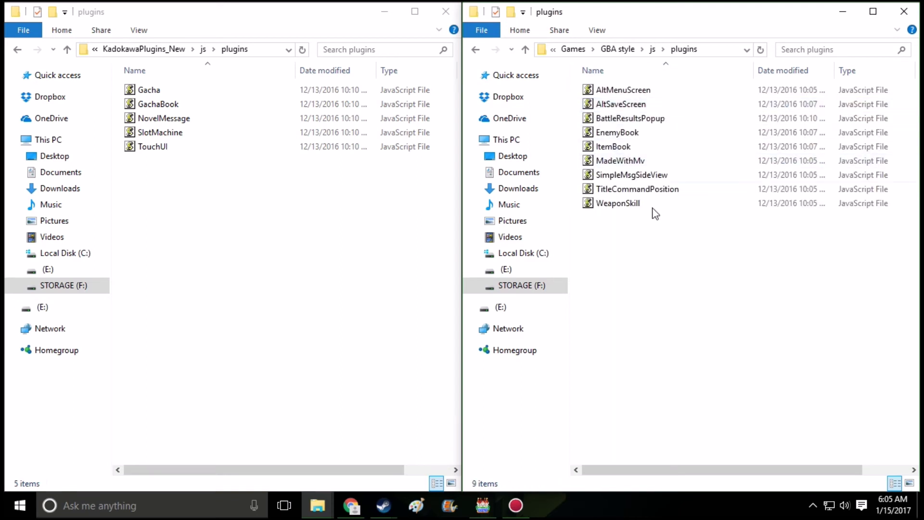
# Copy the five Kadokawa plugin scripts into the project's js\plugins folder, making 14 files.
pyautogui.moveTo(206, 184); pyautogui.dragTo(166, 97)
pyautogui.rightClick(166, 98)
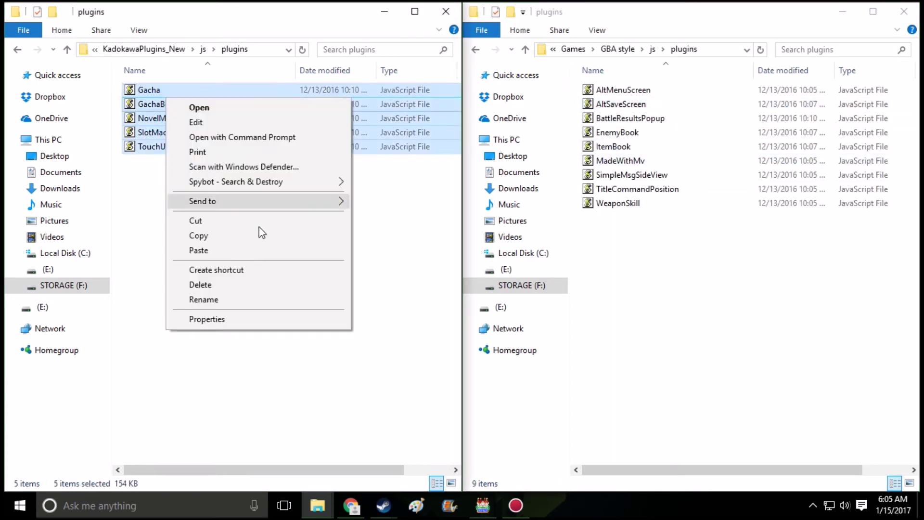
pyautogui.click(234, 241)
pyautogui.rightClick(625, 260)
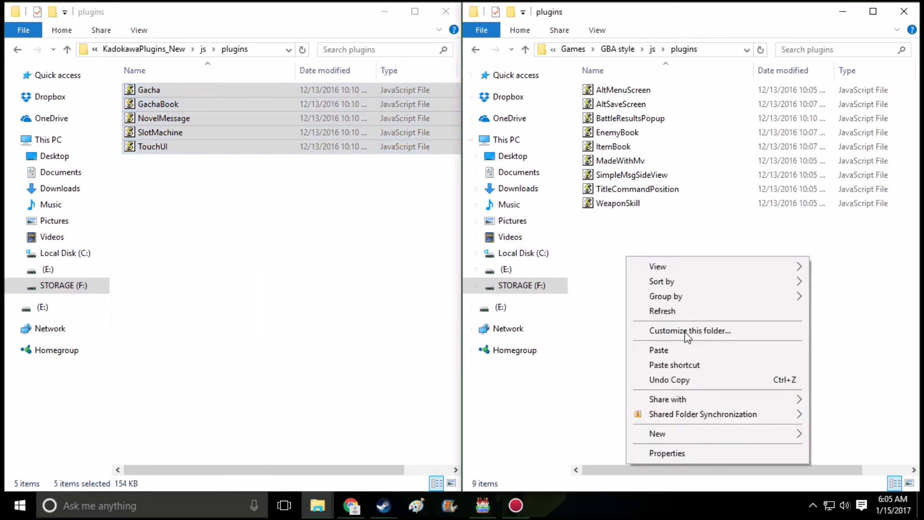
pyautogui.click(679, 355)
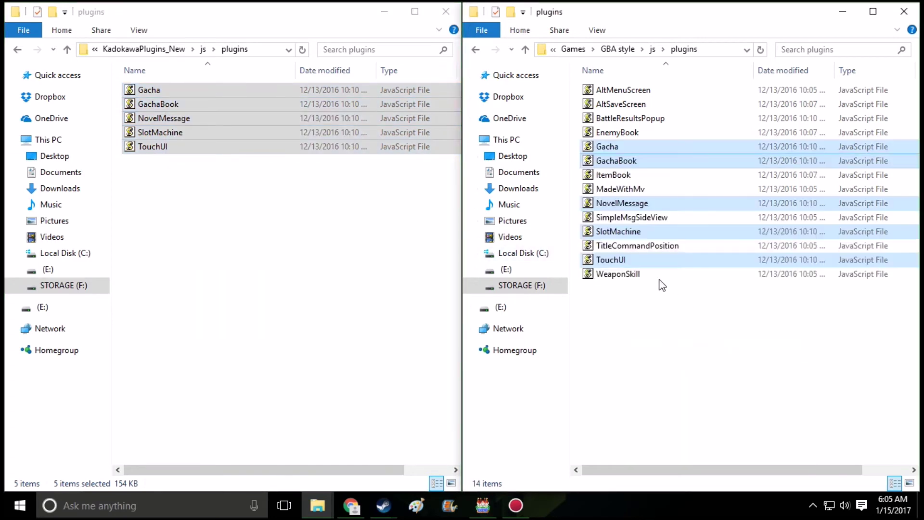
pyautogui.click(359, 266)
pyautogui.click(482, 505)
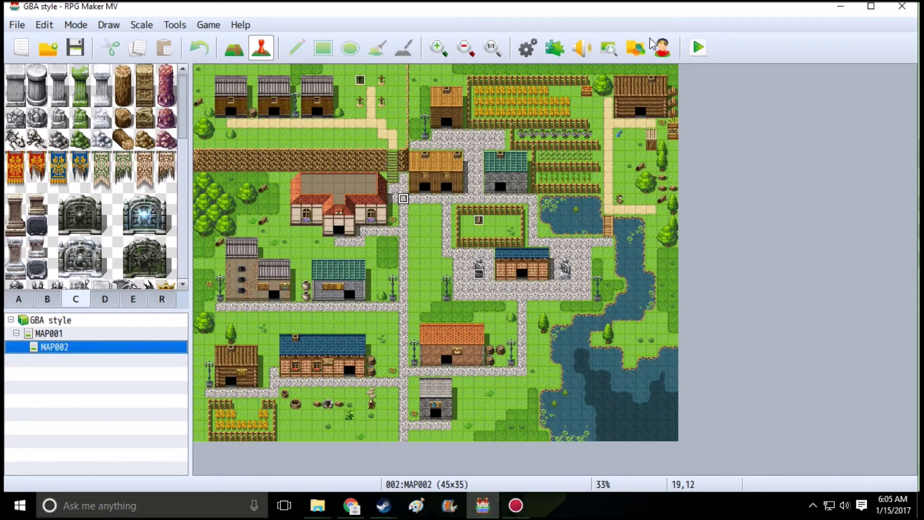
pyautogui.click(557, 47)
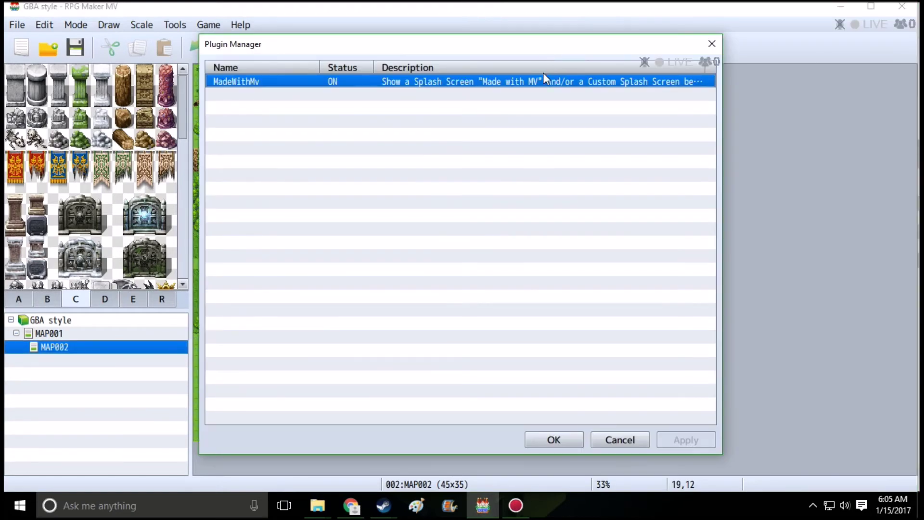
pyautogui.doubleClick(351, 94)
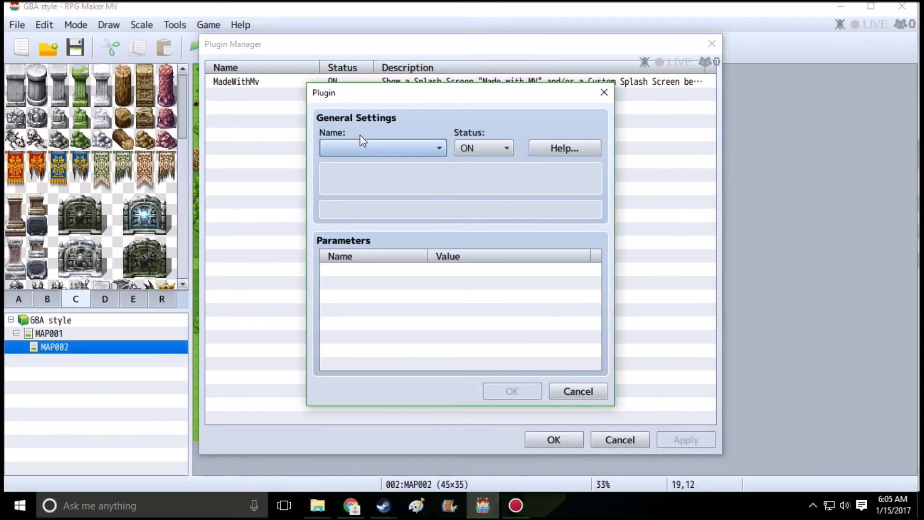
pyautogui.click(362, 148)
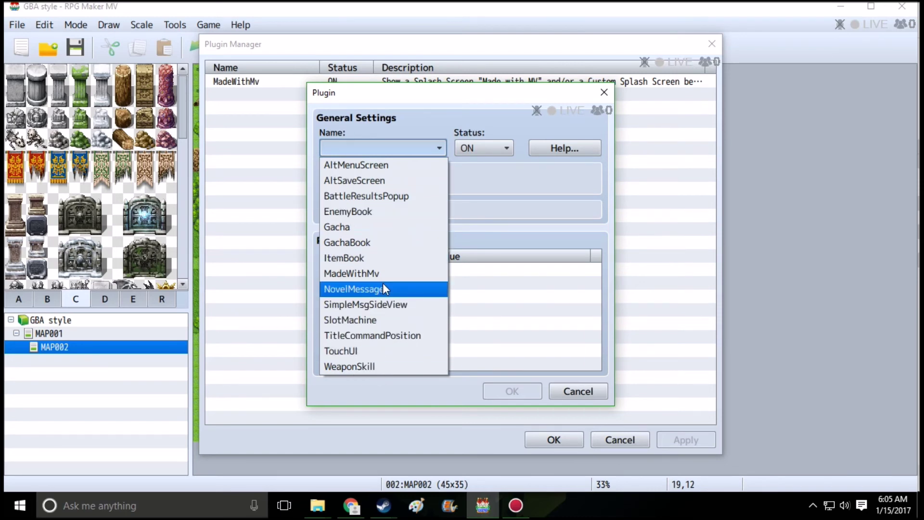
pyautogui.click(579, 390)
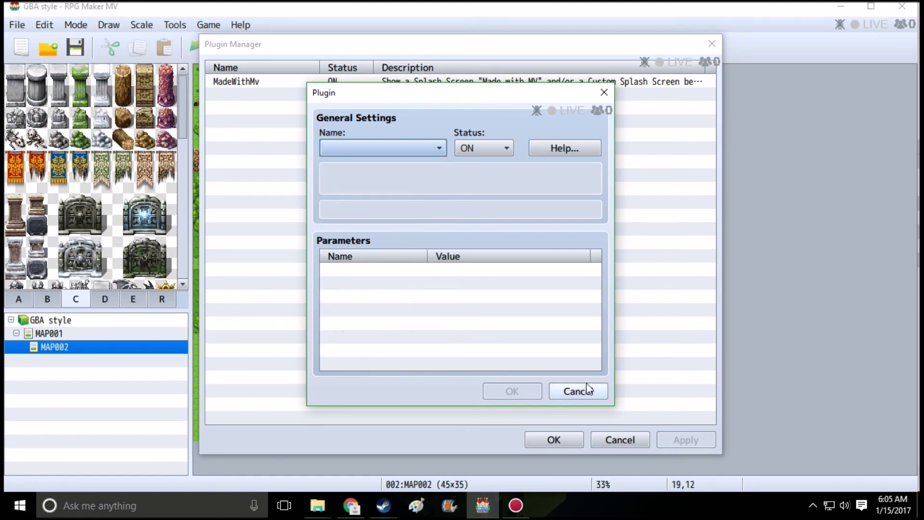
pyautogui.click(580, 389)
pyautogui.click(554, 440)
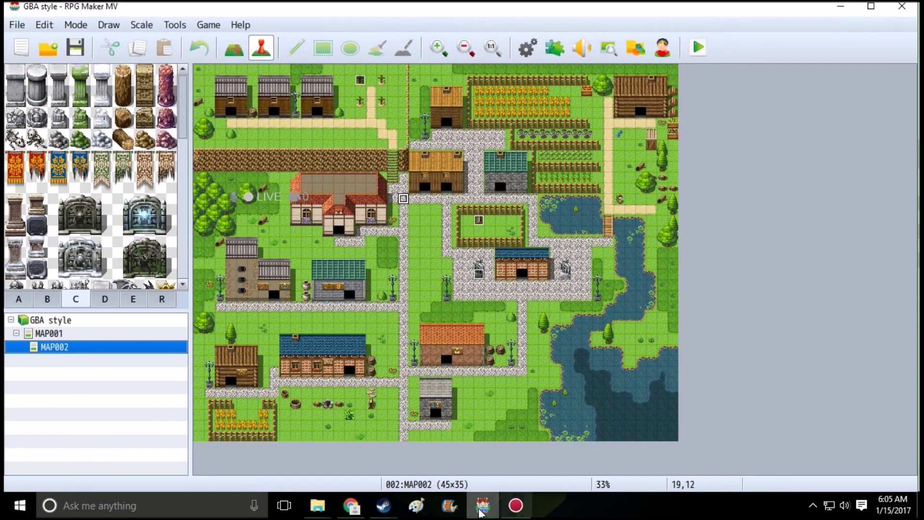
# Move the left Explorer window up to the dlc folder and clear both windows' selections.
pyautogui.moveTo(310, 512)
pyautogui.click(274, 419)
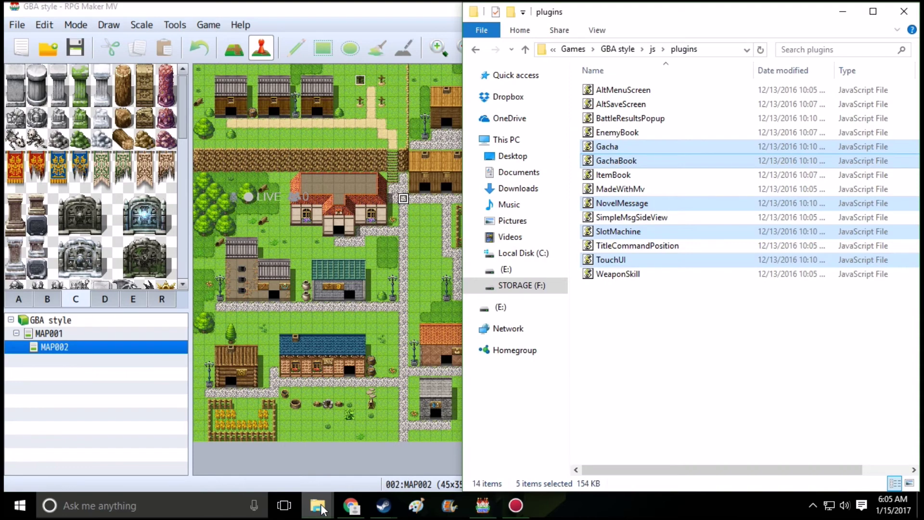
pyautogui.click(328, 475)
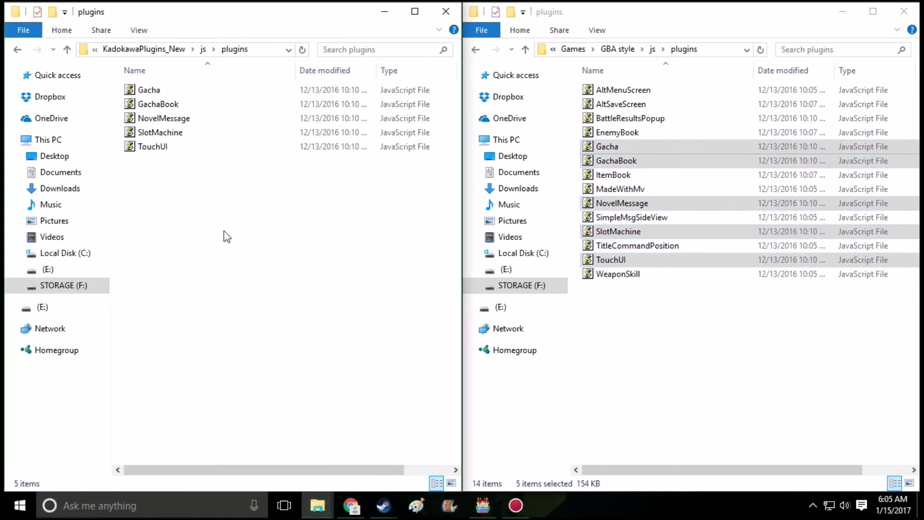
pyautogui.click(94, 51)
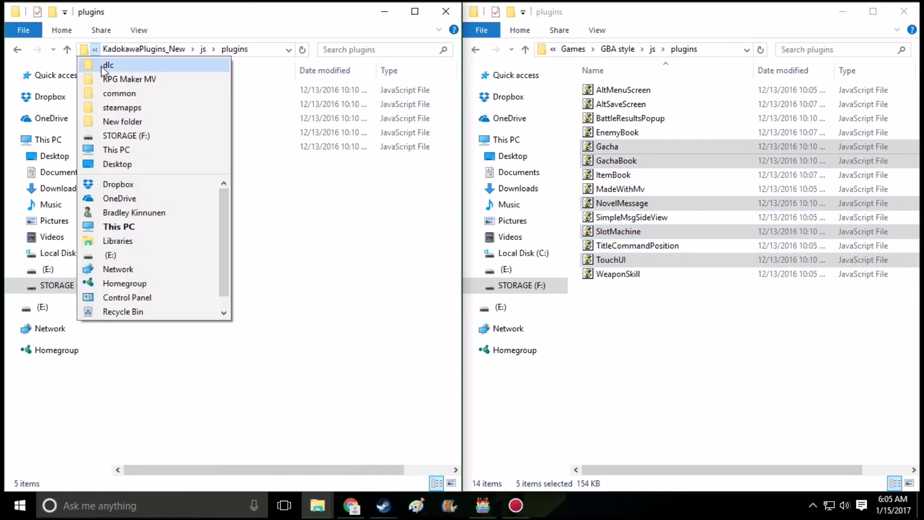
pyautogui.click(101, 65)
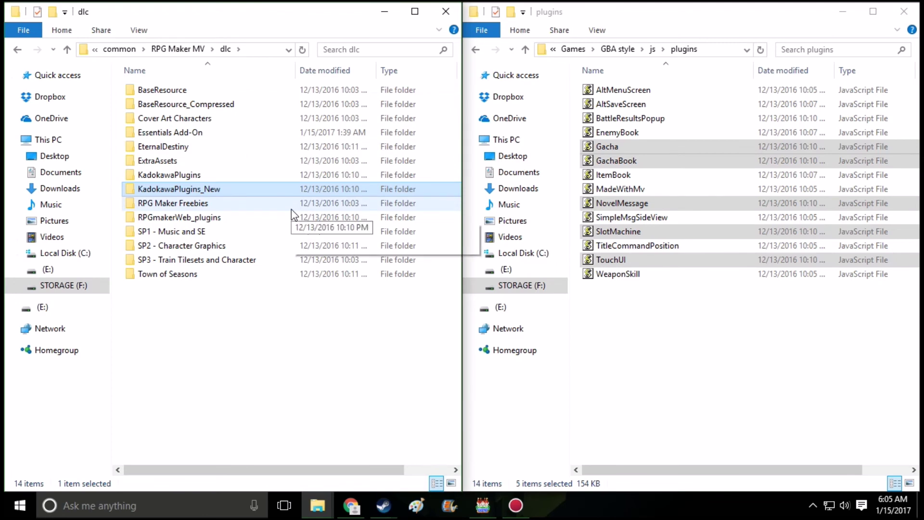
pyautogui.click(265, 353)
pyautogui.click(764, 6)
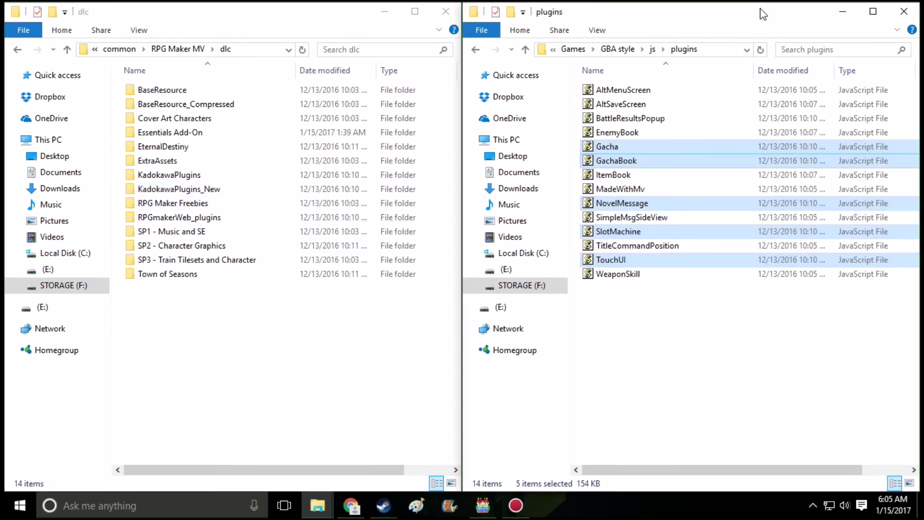
pyautogui.click(670, 360)
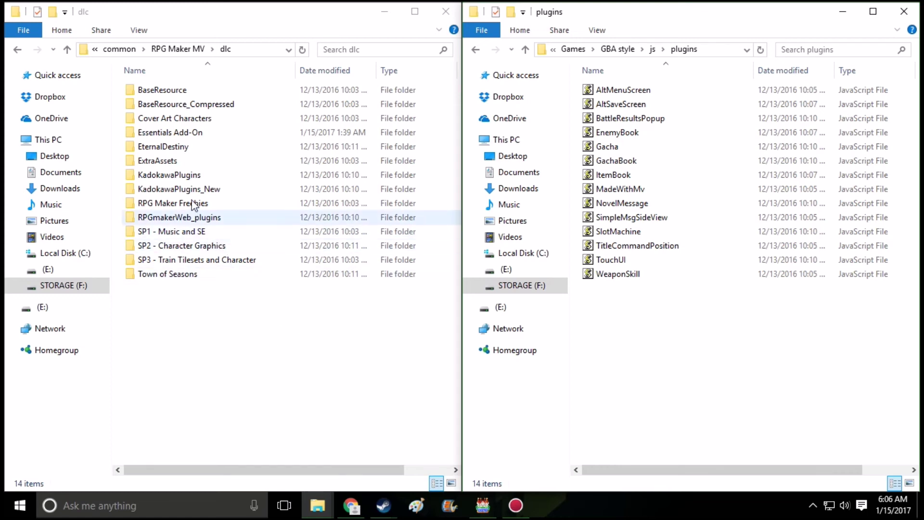
# Look inside Town of Seasons, then open Essentials Add-On > Facesets.
pyautogui.doubleClick(216, 275)
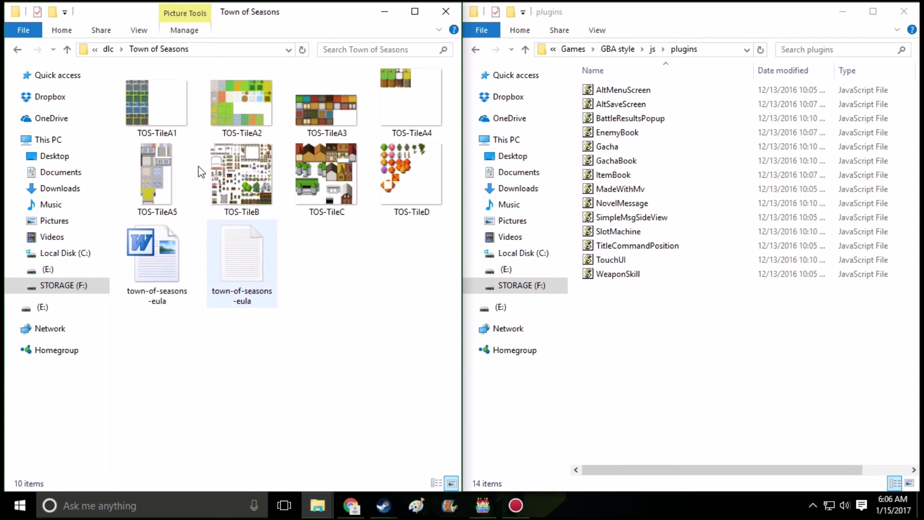
pyautogui.click(108, 49)
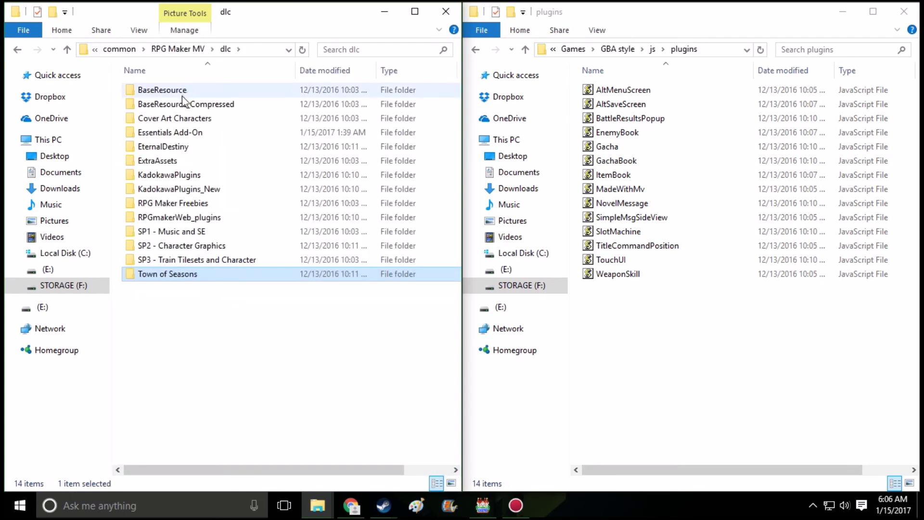
pyautogui.doubleClick(190, 132)
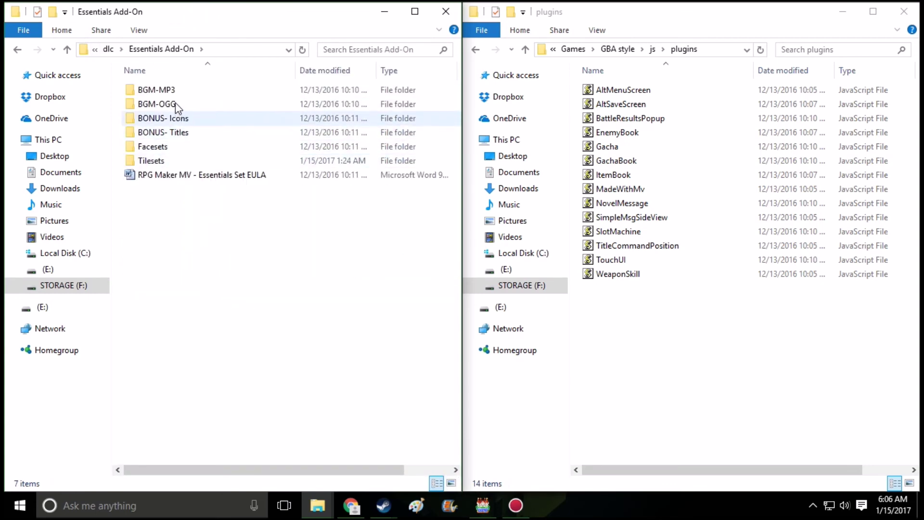
pyautogui.doubleClick(163, 146)
pyautogui.doubleClick(189, 134)
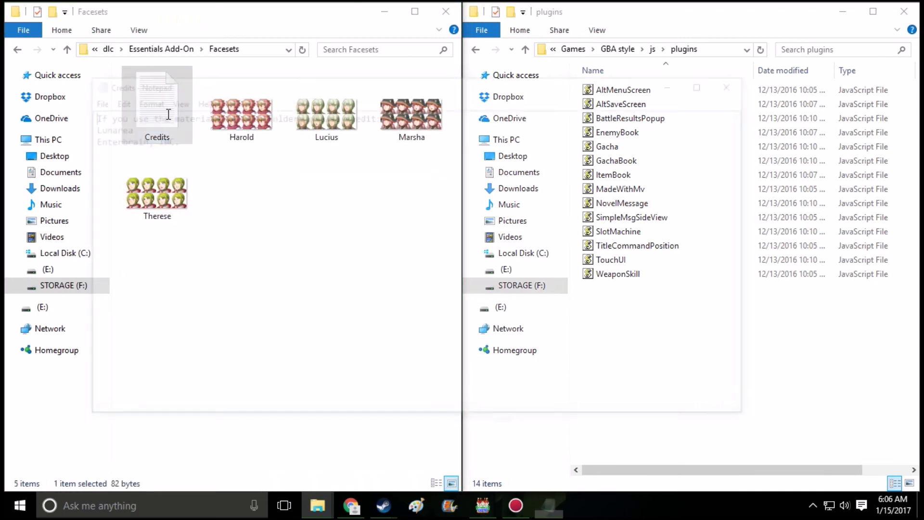
pyautogui.moveTo(201, 138); pyautogui.dragTo(81, 124)
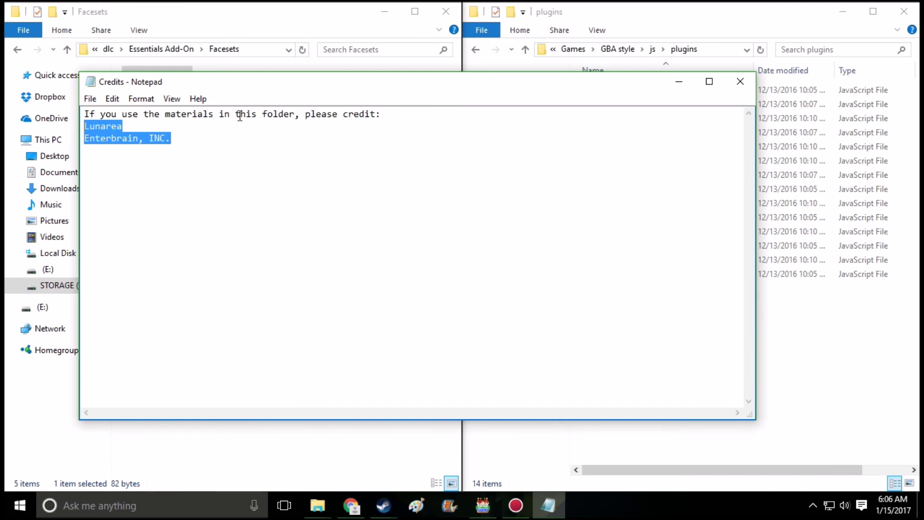
pyautogui.click(740, 81)
pyautogui.click(375, 293)
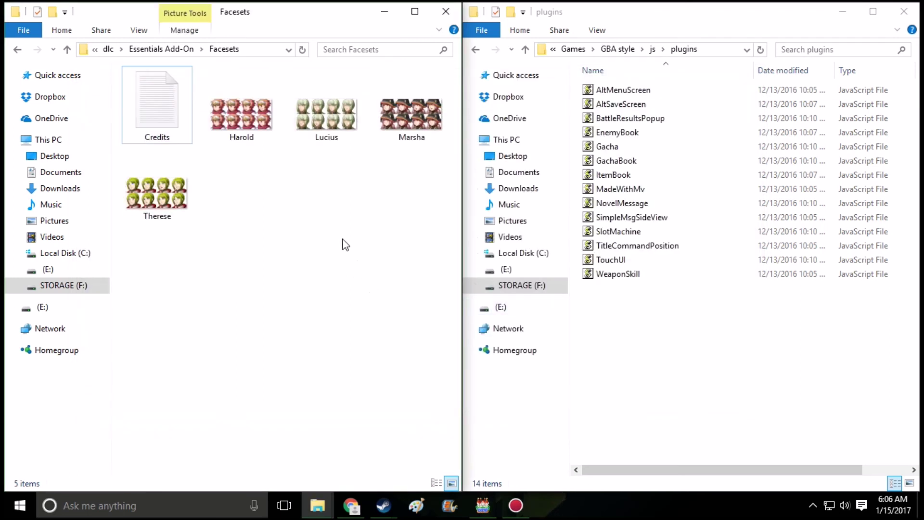
pyautogui.click(178, 52)
# Return the left Explorer window to the 14-item dlc folder with nothing selected.
pyautogui.click(104, 51)
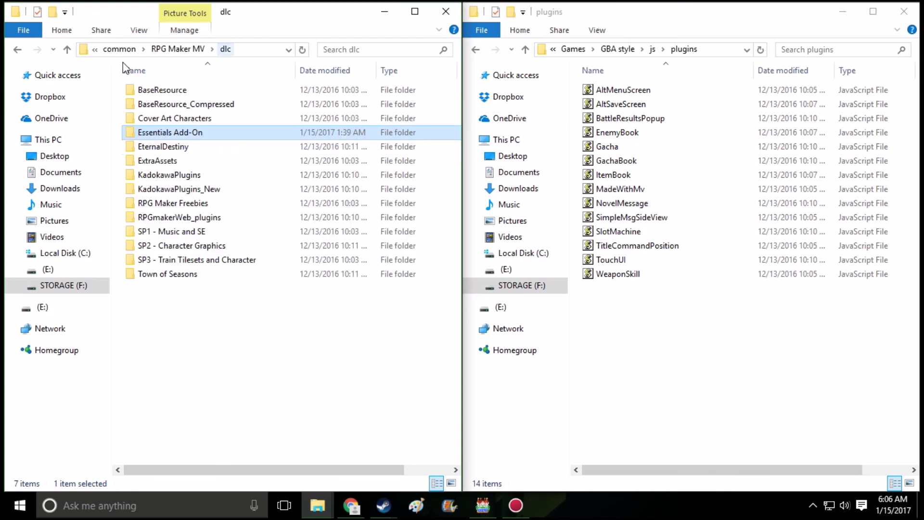
pyautogui.click(272, 328)
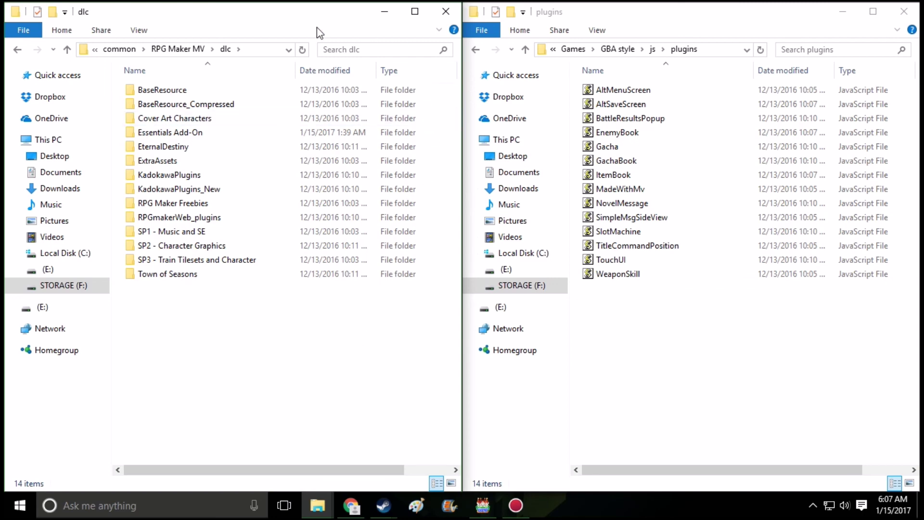
# Switch back to RPG Maker MV showing the GBA style project's MAP002.
pyautogui.click(483, 505)
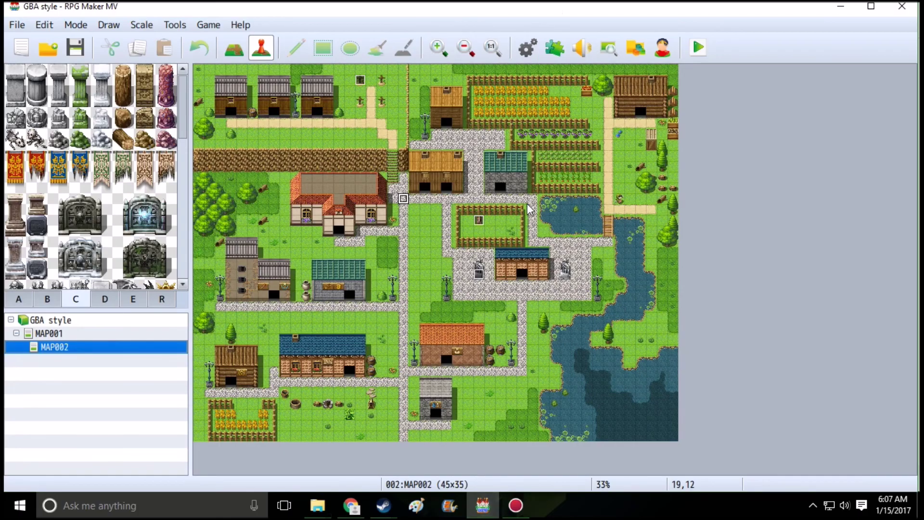